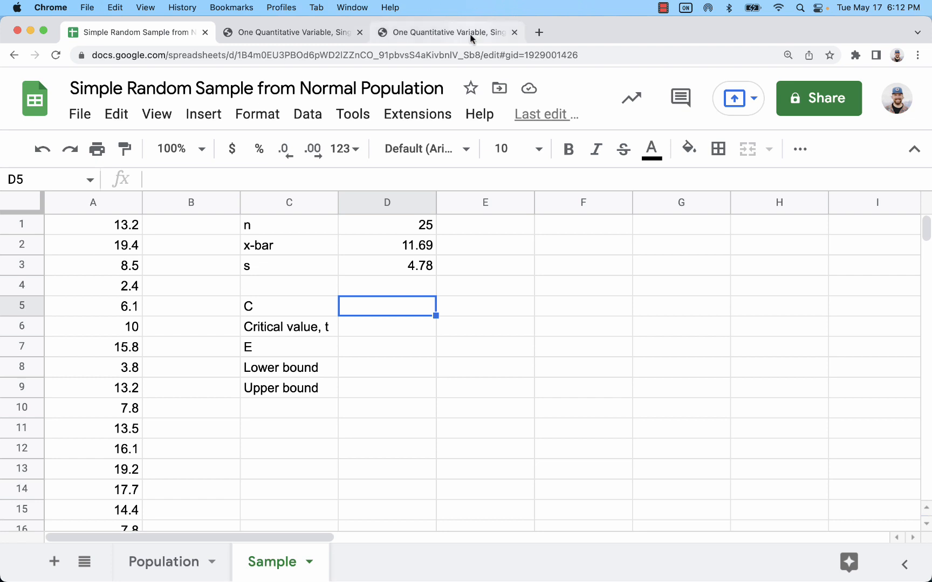
- Review the population's summary statistics and the sample's 1-sample t interval bounds in the two stapplet applet pages
{"action": "left_click", "coordinate": [442, 32]}
{"action": "double_click", "coordinate": [29, 555]}
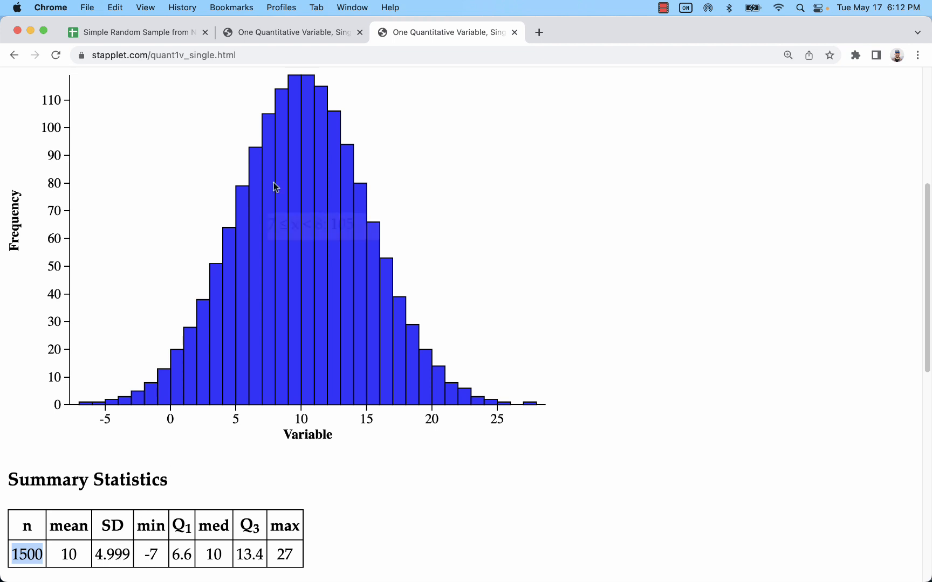
{"action": "left_click", "coordinate": [252, 32]}
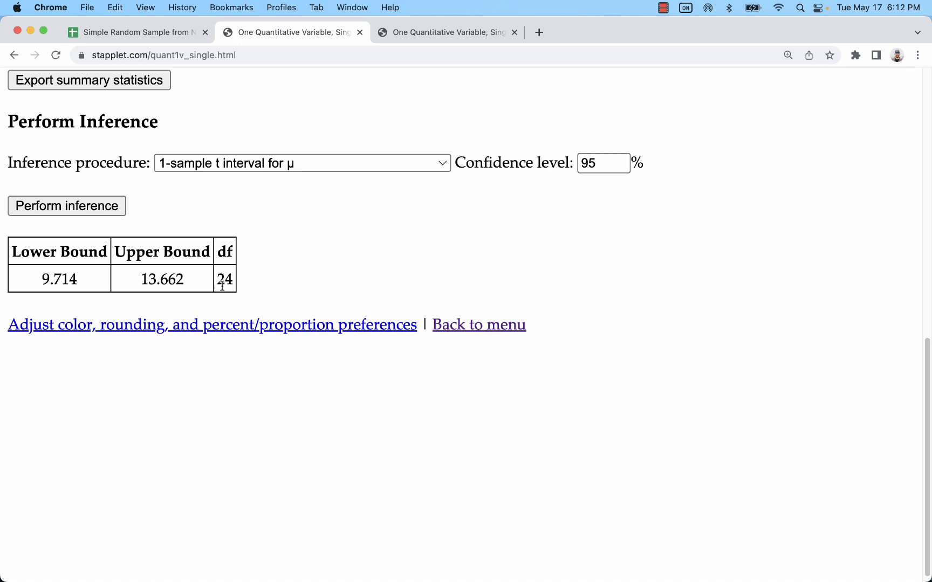
{"action": "left_click_drag", "start_coordinate": [34, 301], "coordinate": [205, 290]}
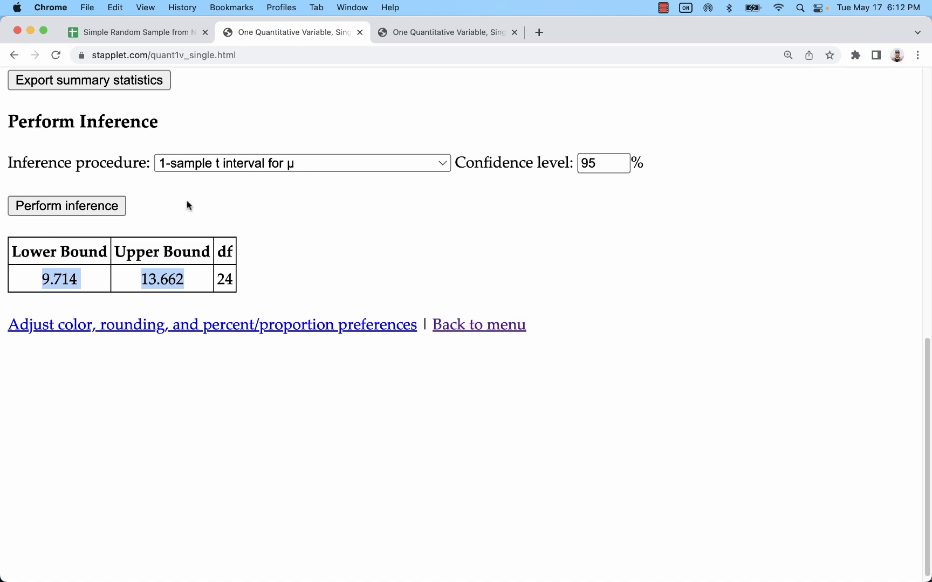
- Switch back to the Google Sheets sample spreadsheet and enter a confidence level of 95% in D5 beside C
{"action": "left_click", "coordinate": [135, 33]}
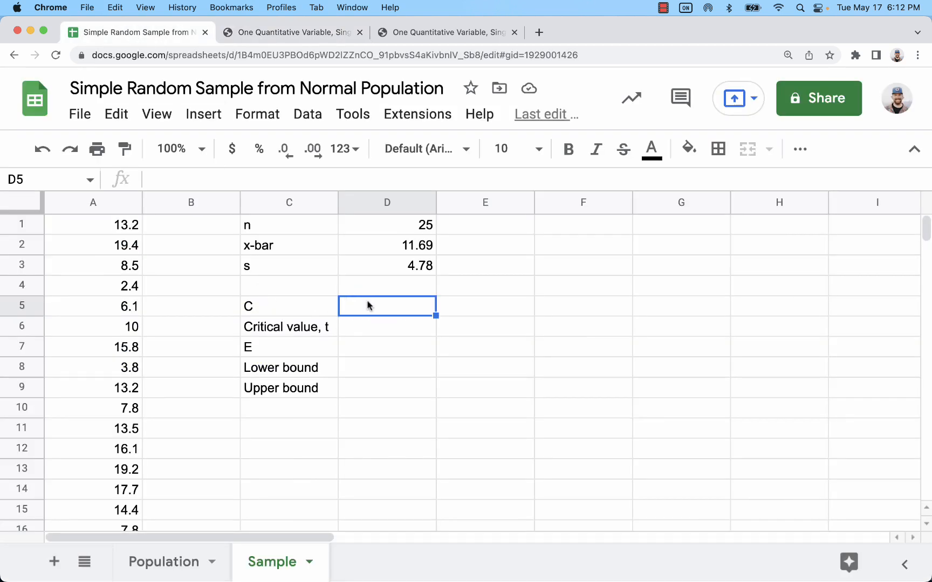
{"action": "left_click", "coordinate": [275, 308]}
{"action": "left_click", "coordinate": [390, 307]}
{"action": "type", "text": "95%"}
{"action": "key", "text": "Return"}
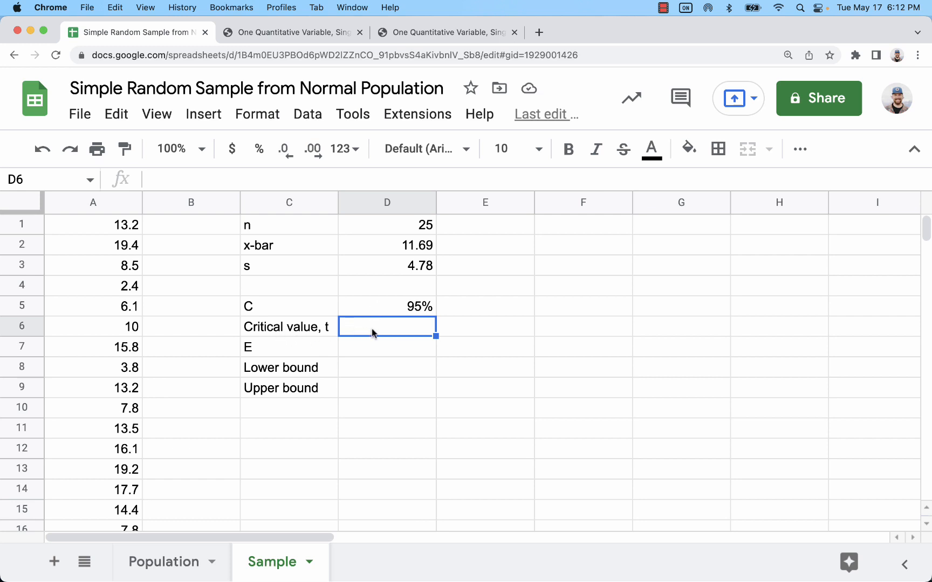
- Begin the critical value formula in D6 with T.INV, using D5+(1-D5)/2 as the probability
{"action": "type", "text": "="}
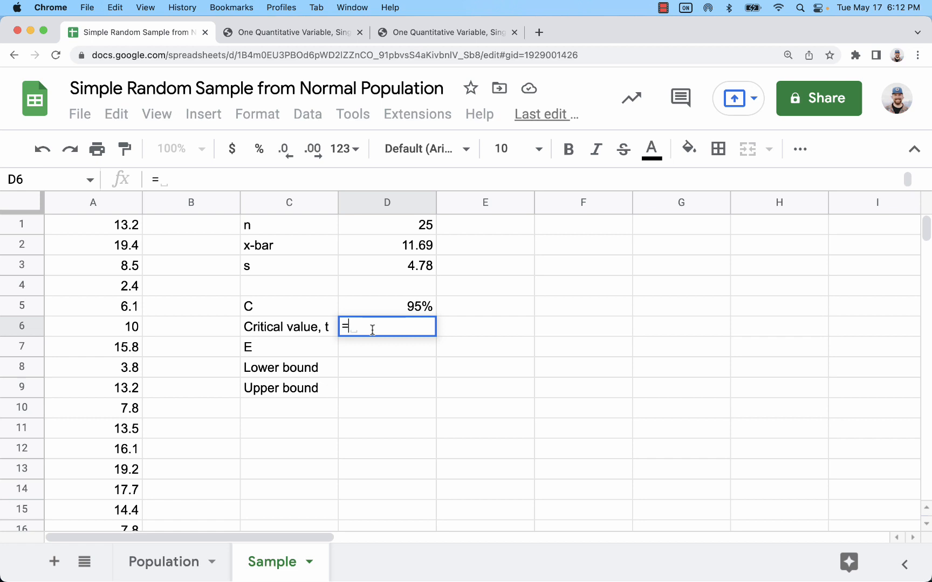
{"action": "type", "text": "t.inv"}
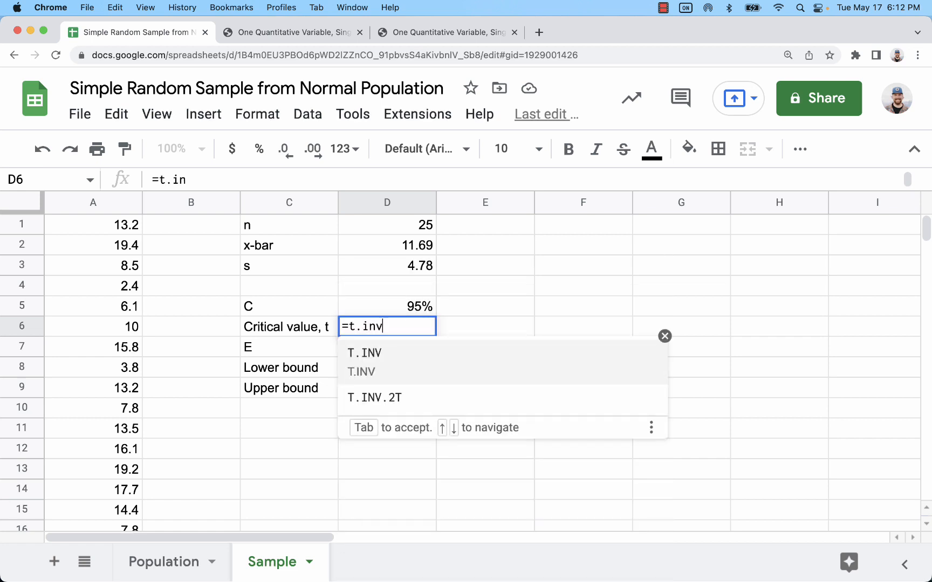
{"action": "type", "text": "("}
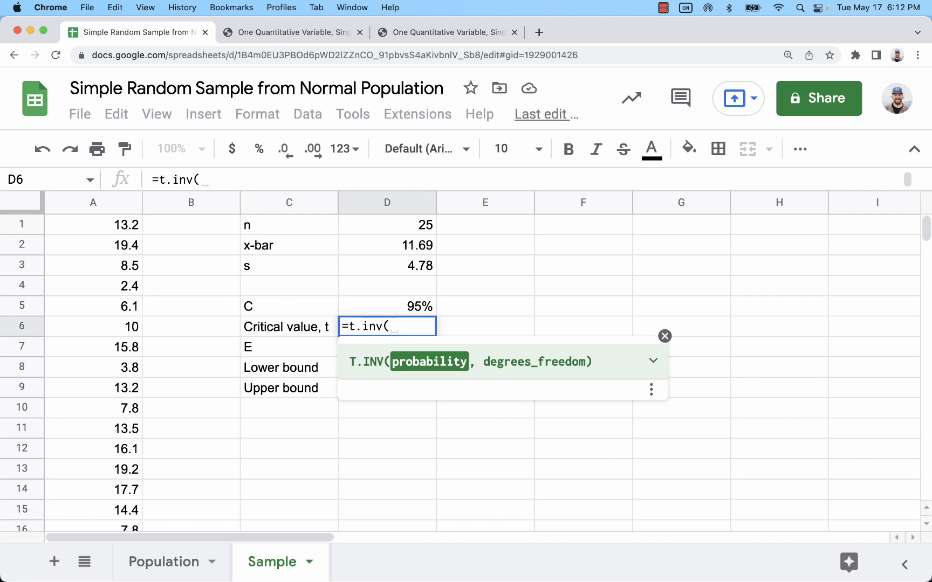
{"action": "type", "text": "C"}
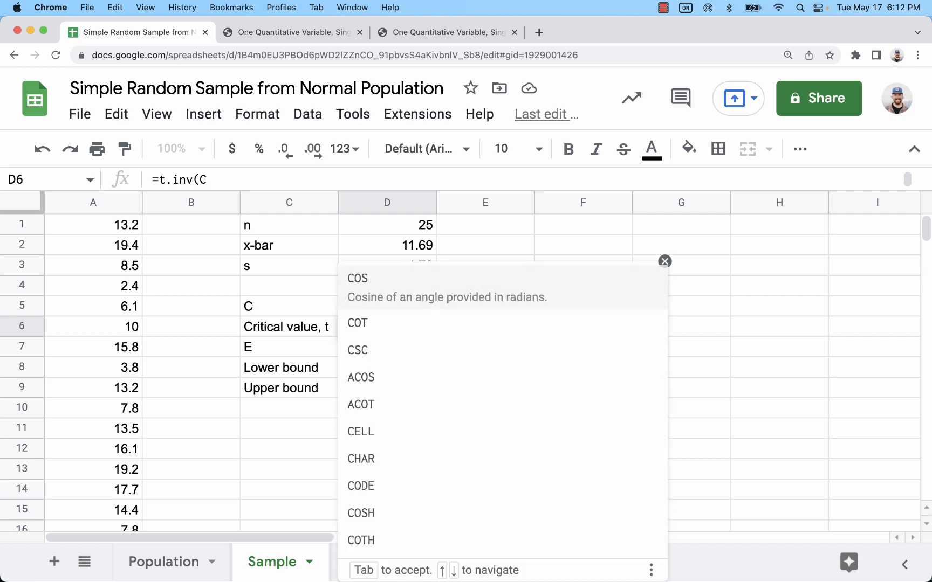
{"action": "key", "text": "BackSpace"}
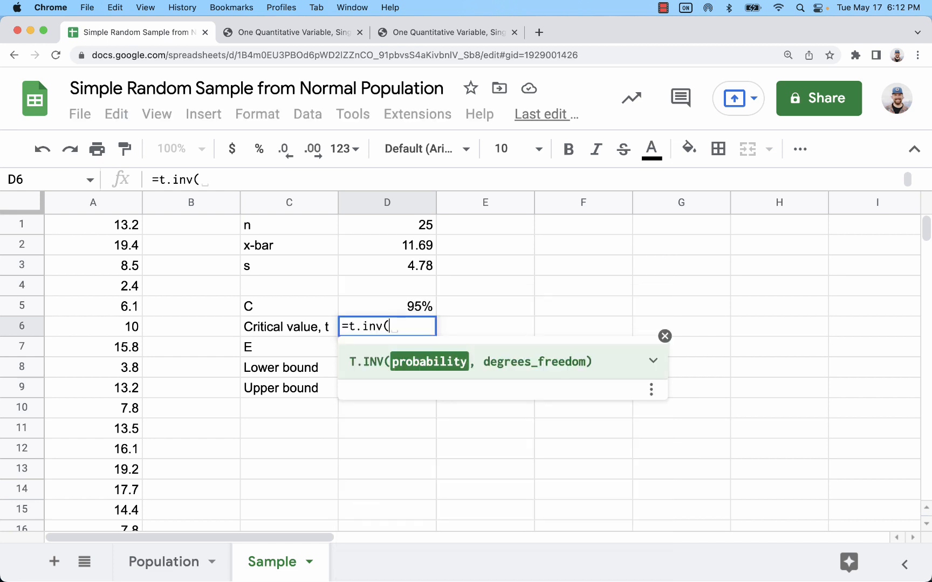
{"action": "left_click", "coordinate": [410, 306]}
{"action": "type", "text": "+"}
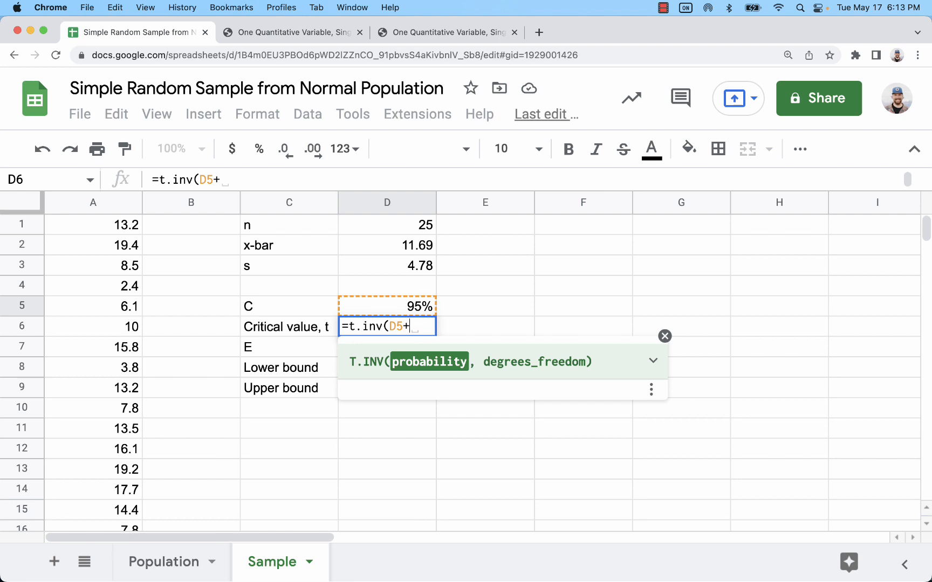
{"action": "type", "text": "("}
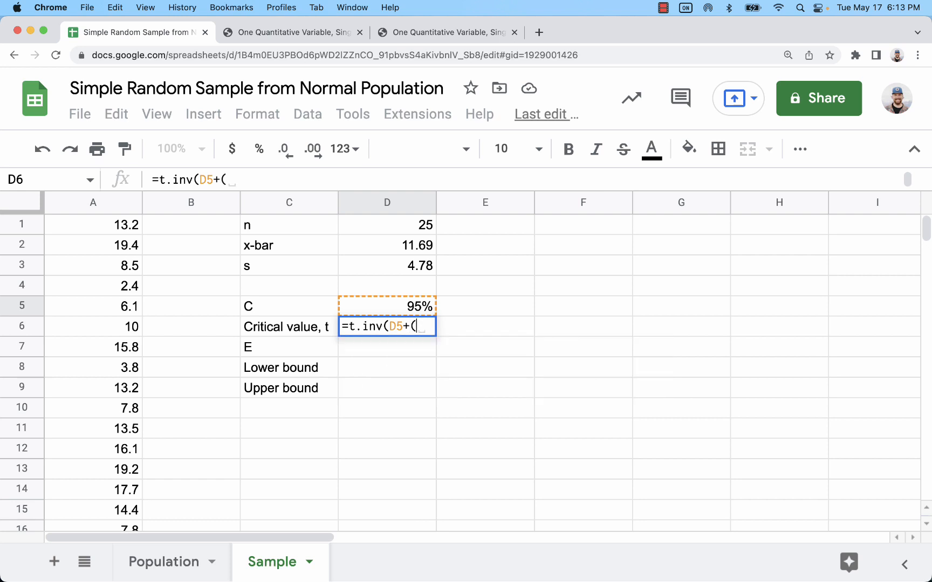
{"action": "type", "text": "1-"}
{"action": "left_click", "coordinate": [424, 310]}
{"action": "type", "text": ")"}
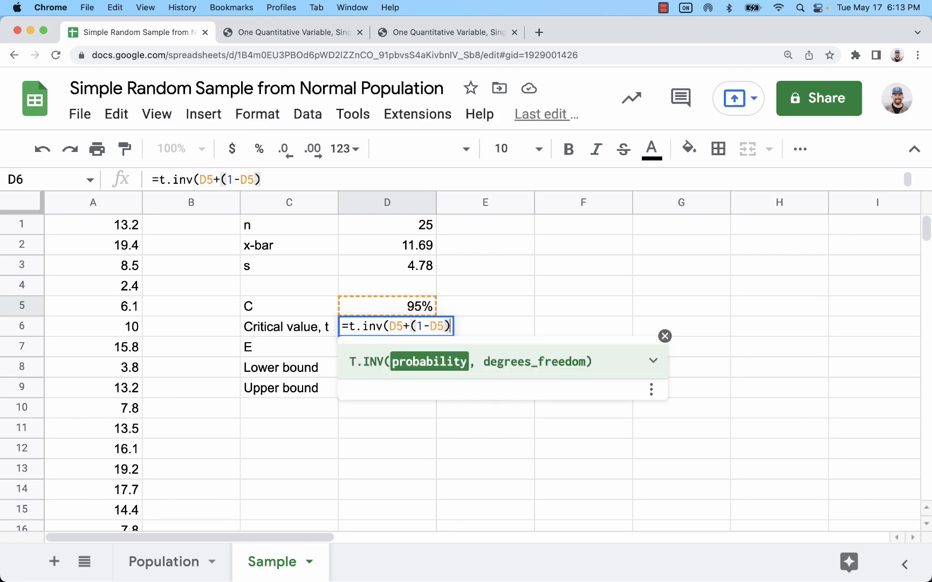
{"action": "type", "text": "/2"}
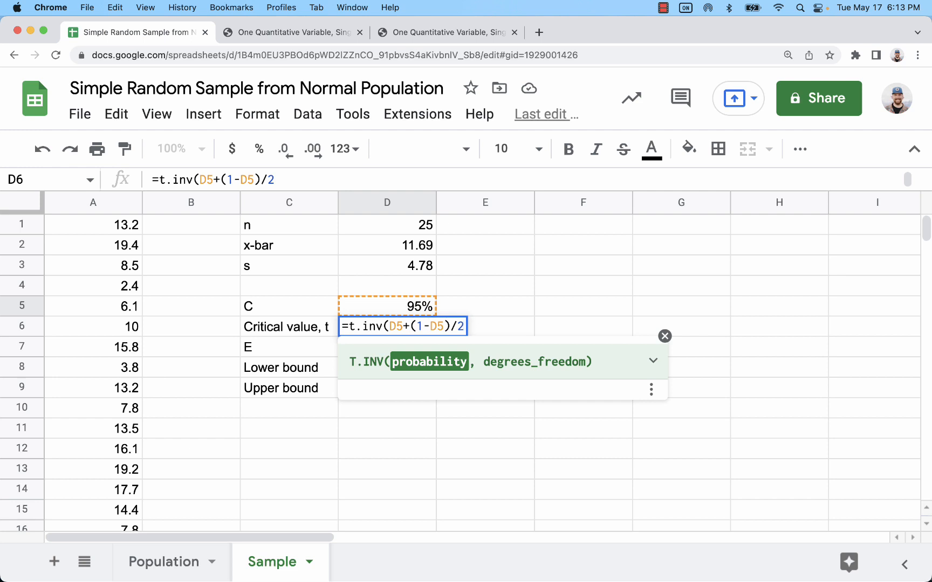
- Complete the T.INV formula in D6 with D1-1 as the degrees of freedom, and reject the suggested autofill
{"action": "type", "text": ","}
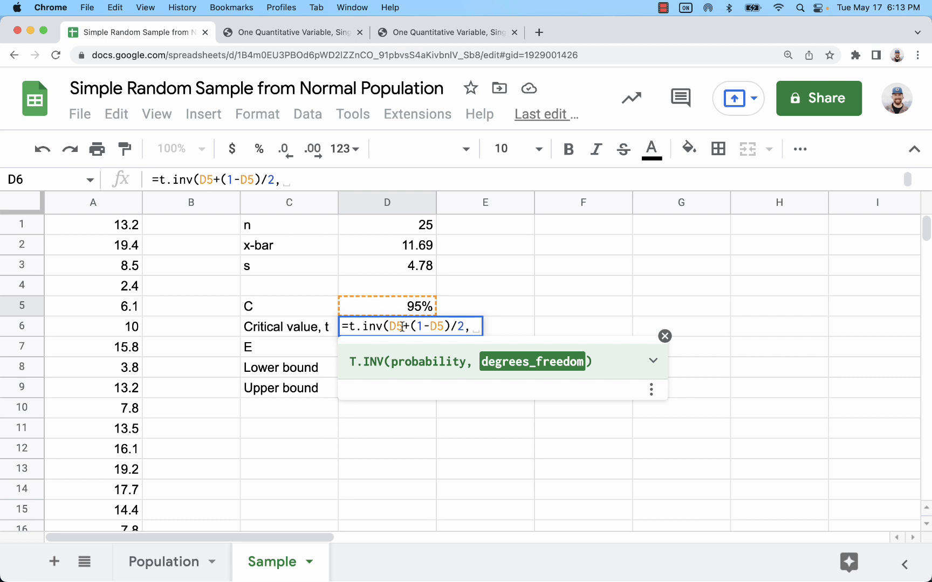
{"action": "left_click_drag", "start_coordinate": [410, 326], "coordinate": [461, 323]}
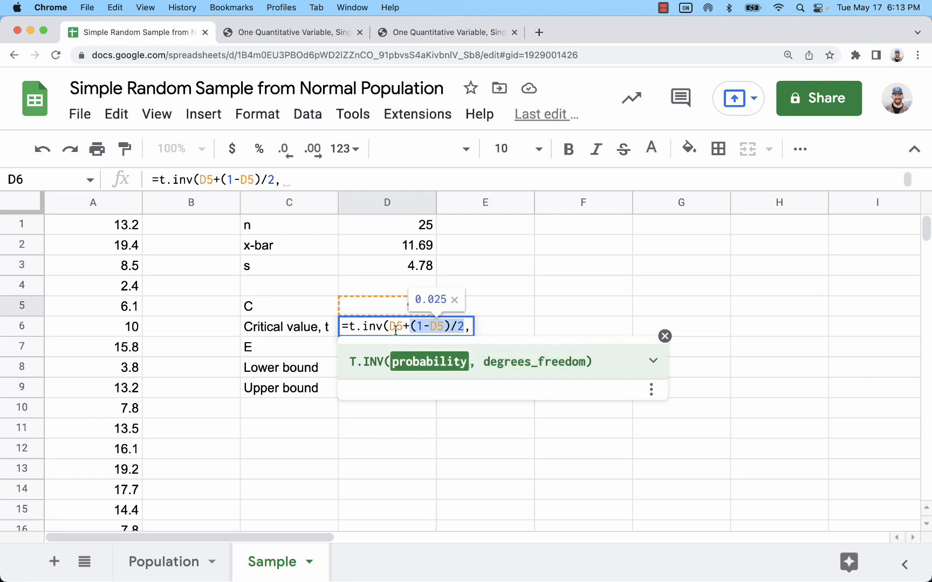
{"action": "left_click", "coordinate": [469, 327]}
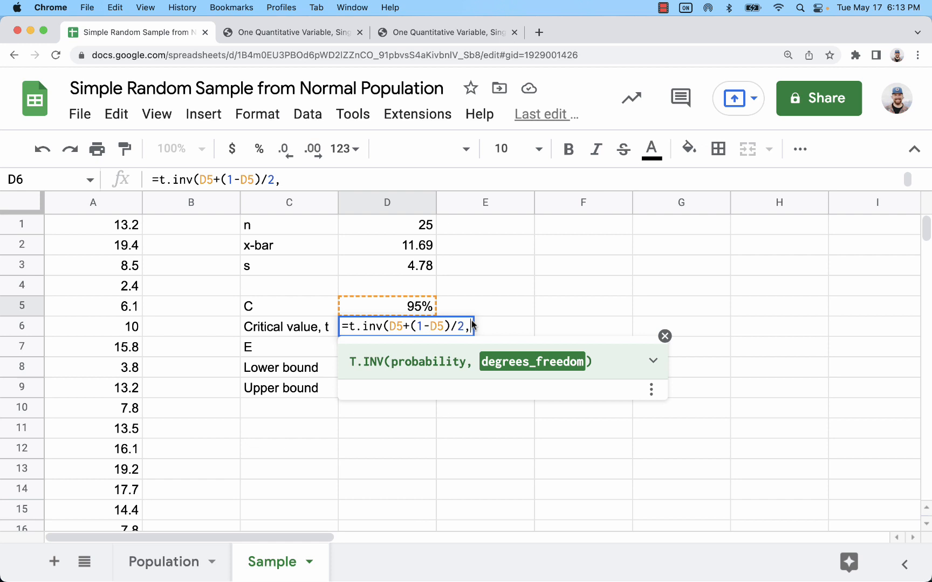
{"action": "left_click", "coordinate": [413, 229]}
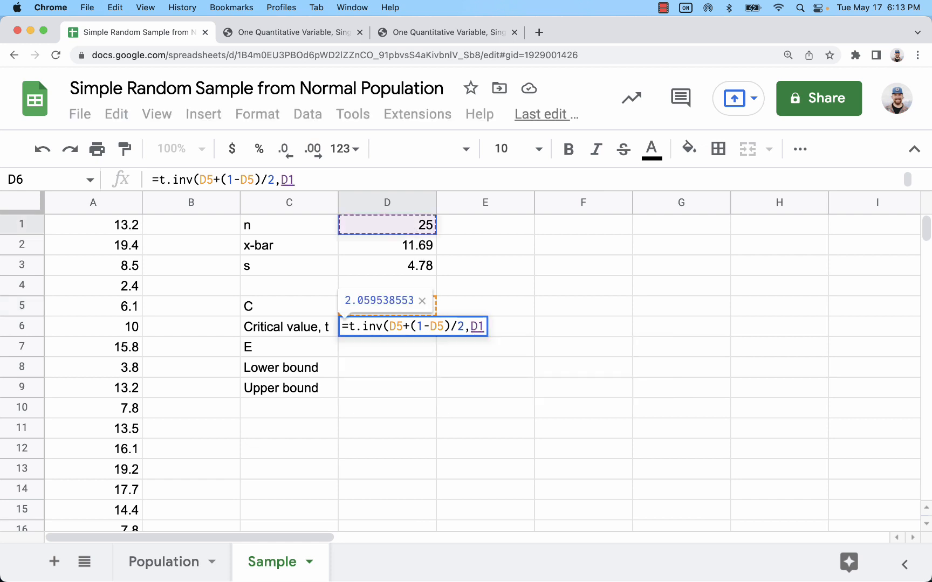
{"action": "type", "text": "-1)"}
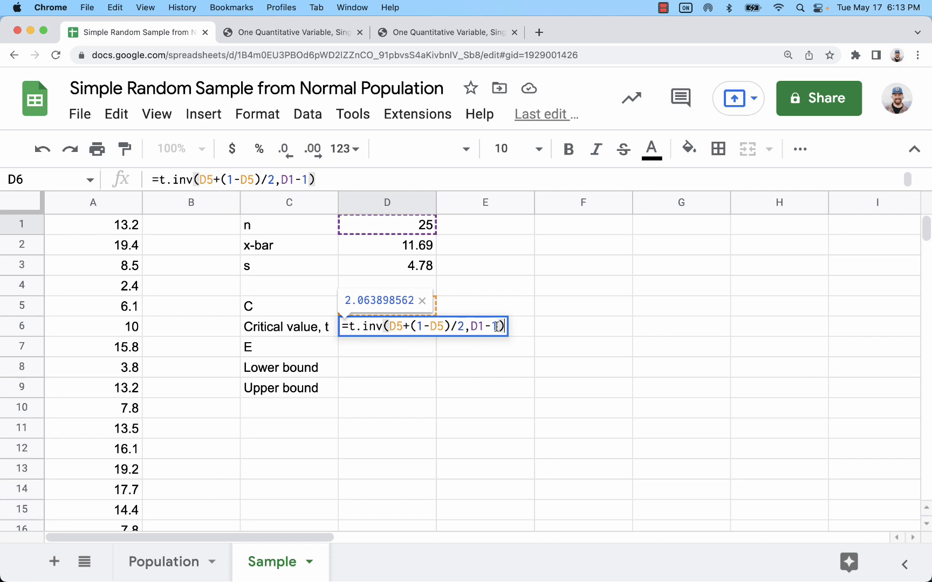
{"action": "left_click_drag", "start_coordinate": [390, 326], "coordinate": [462, 321]}
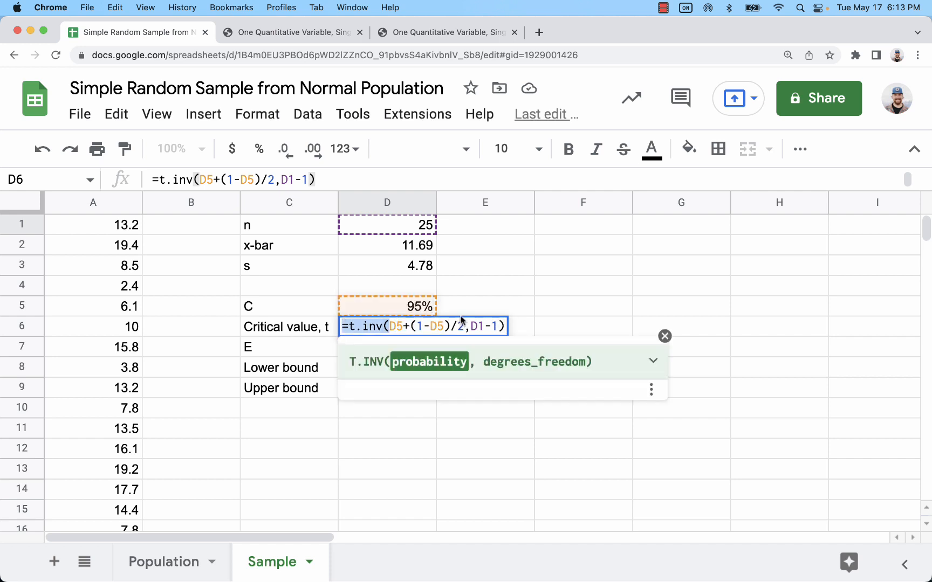
{"action": "key", "text": "Return"}
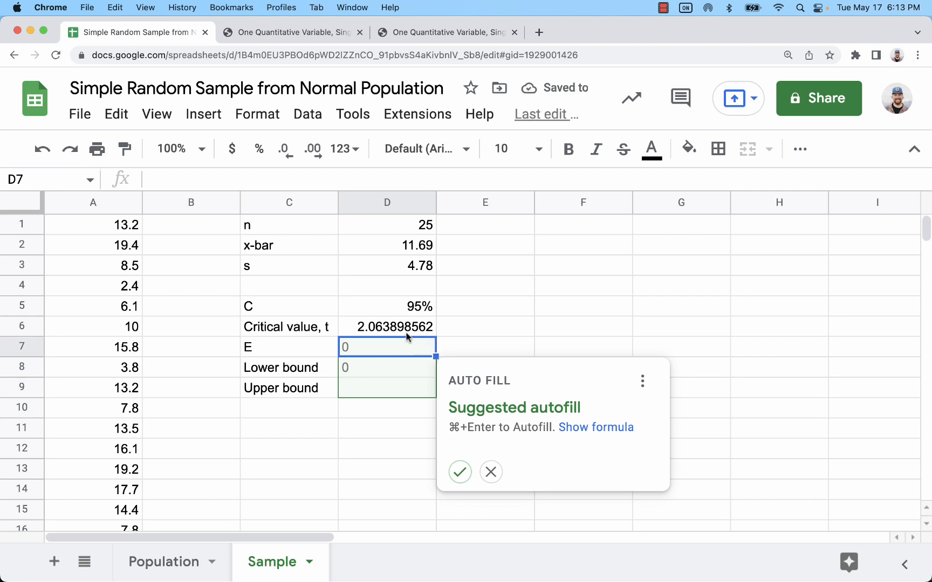
{"action": "left_click", "coordinate": [490, 471]}
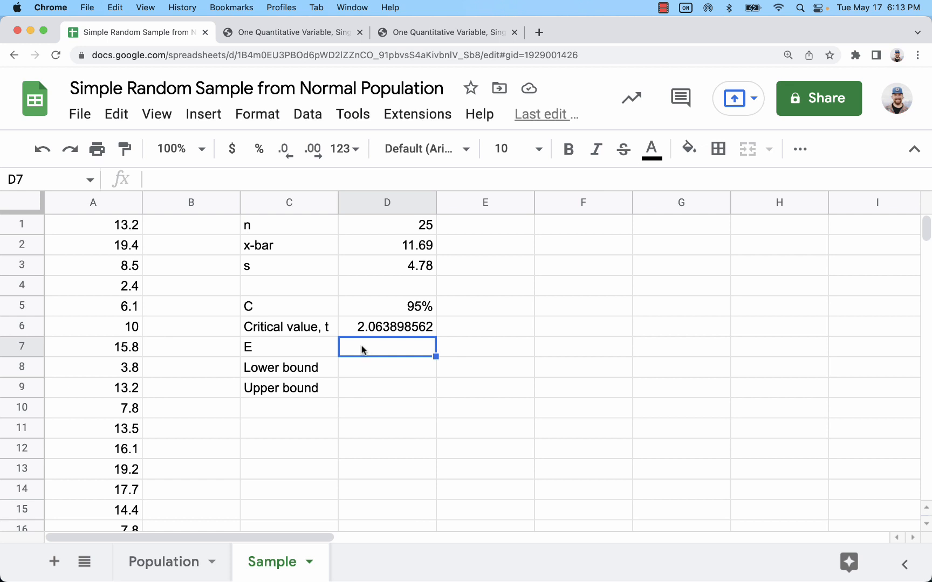
- Calculate the margin of error E in D7 with the formula =CONFIDENCE.T(1-D5,D3,D1)
{"action": "type", "text": "="}
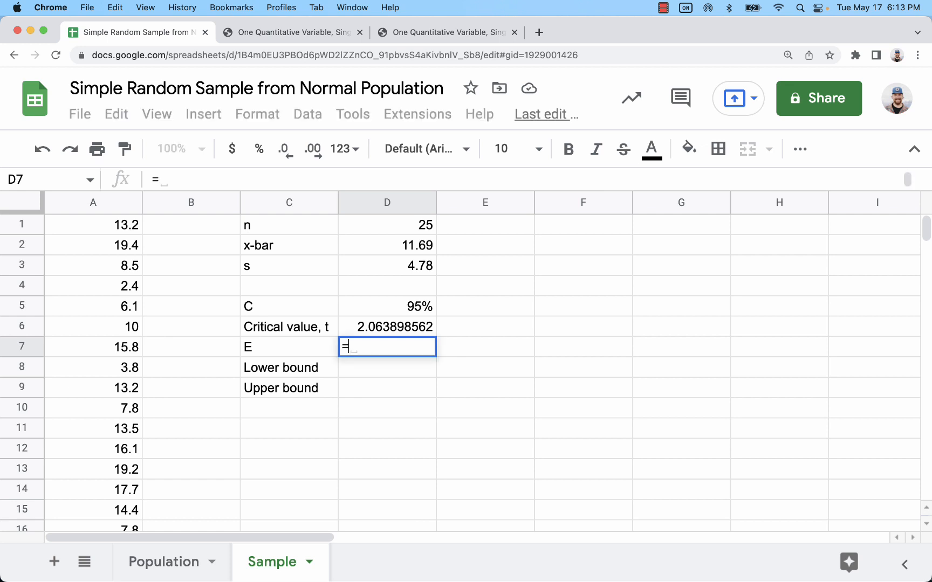
{"action": "type", "text": "conf"}
{"action": "key", "text": "BackSpace"}
{"action": "type", "text": "nf"}
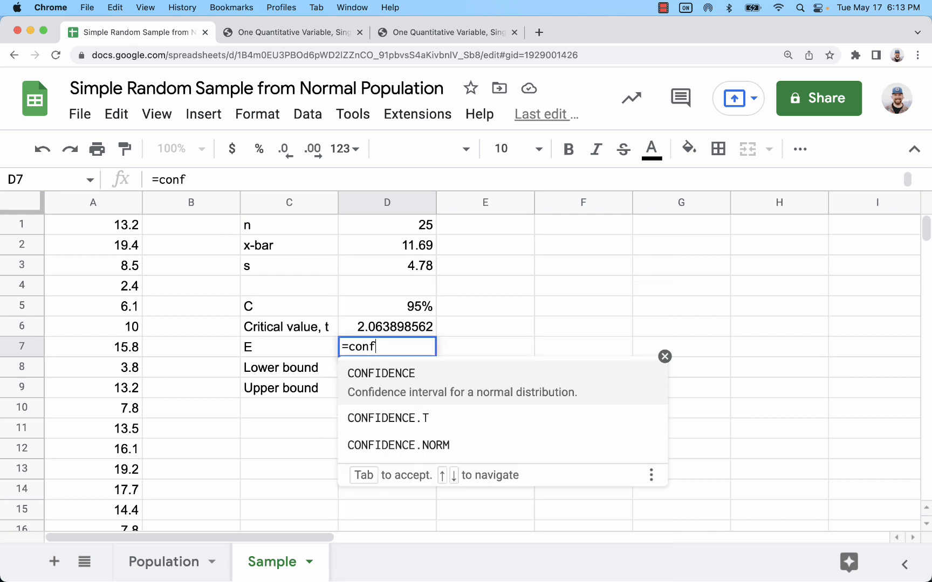
{"action": "type", "text": "iden"}
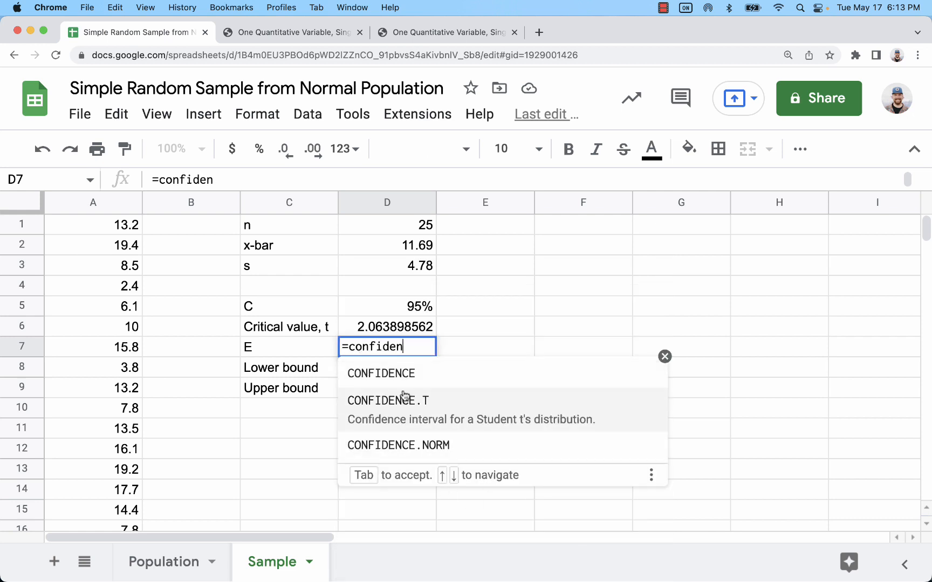
{"action": "left_click", "coordinate": [404, 397]}
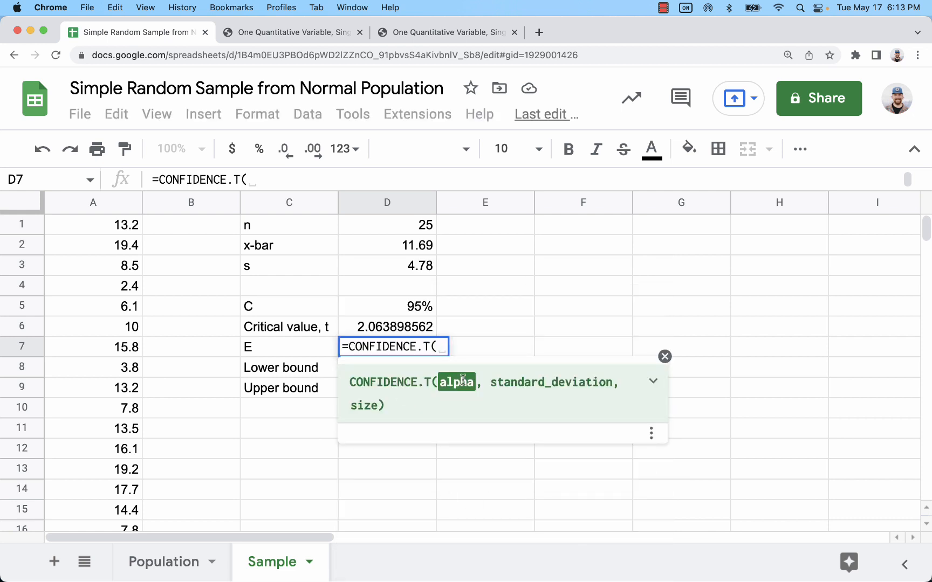
{"action": "type", "text": "1-"}
{"action": "left_click", "coordinate": [413, 306]}
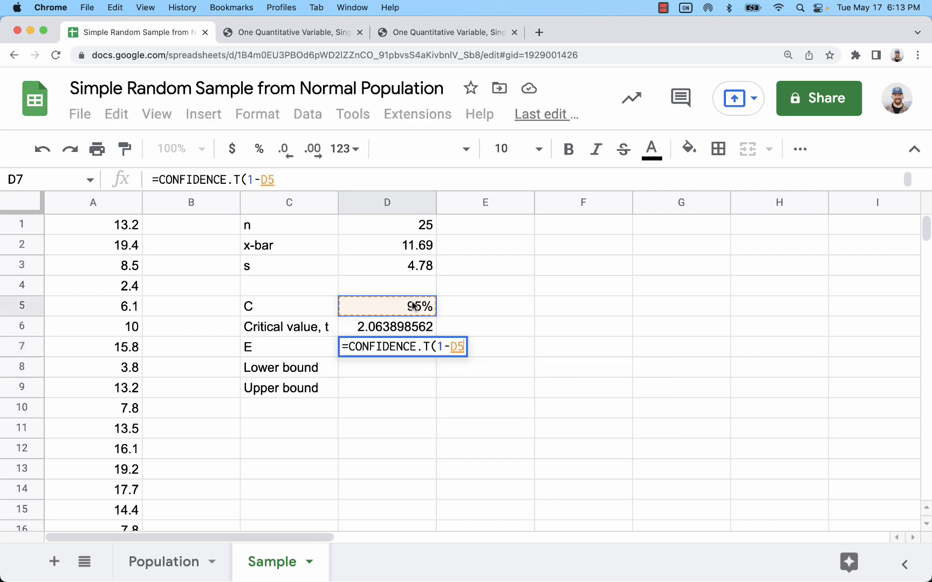
{"action": "type", "text": ","}
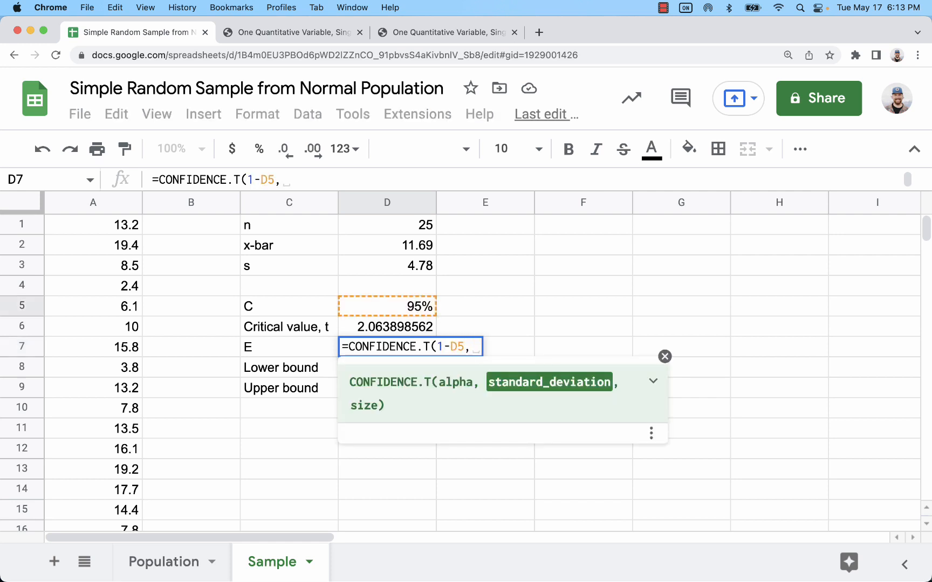
{"action": "left_click", "coordinate": [397, 268]}
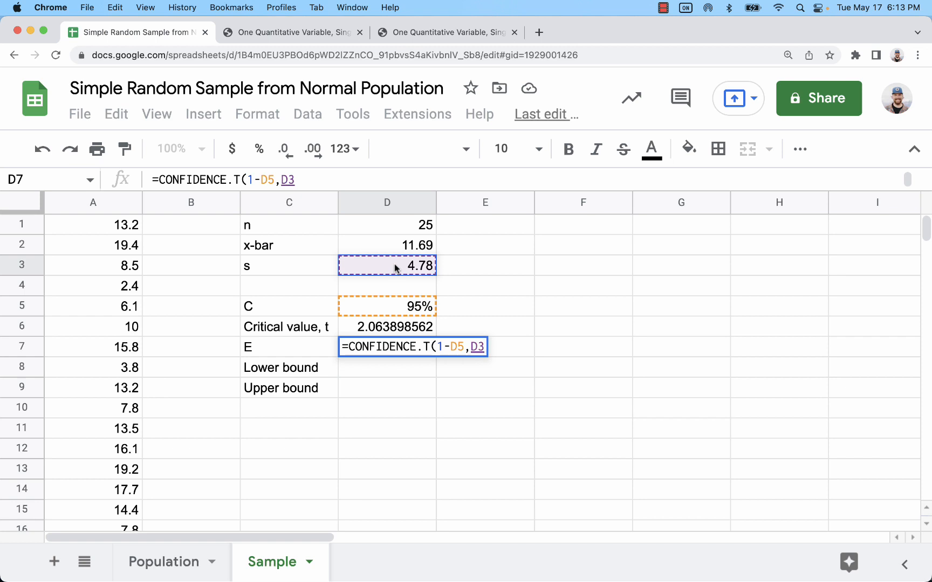
{"action": "type", "text": ","}
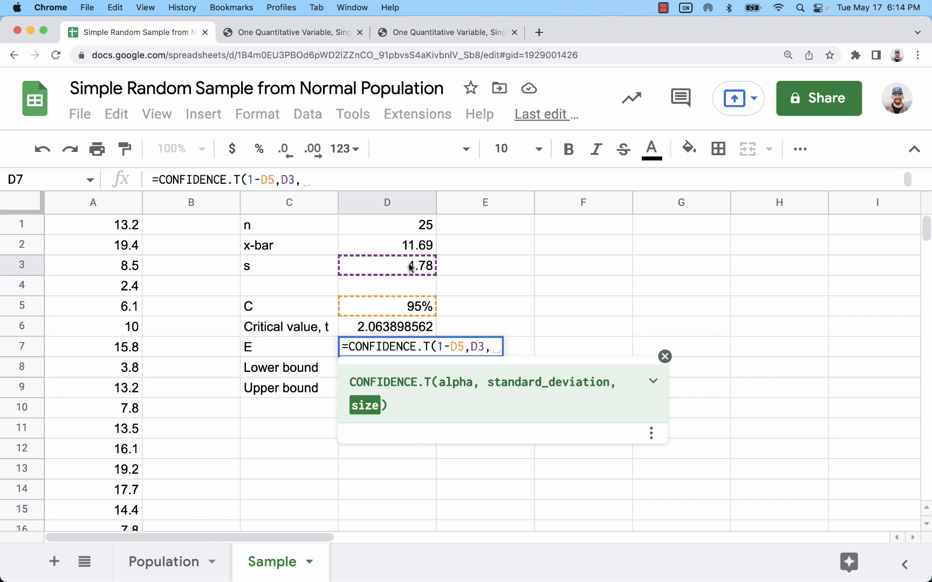
{"action": "left_click", "coordinate": [405, 227]}
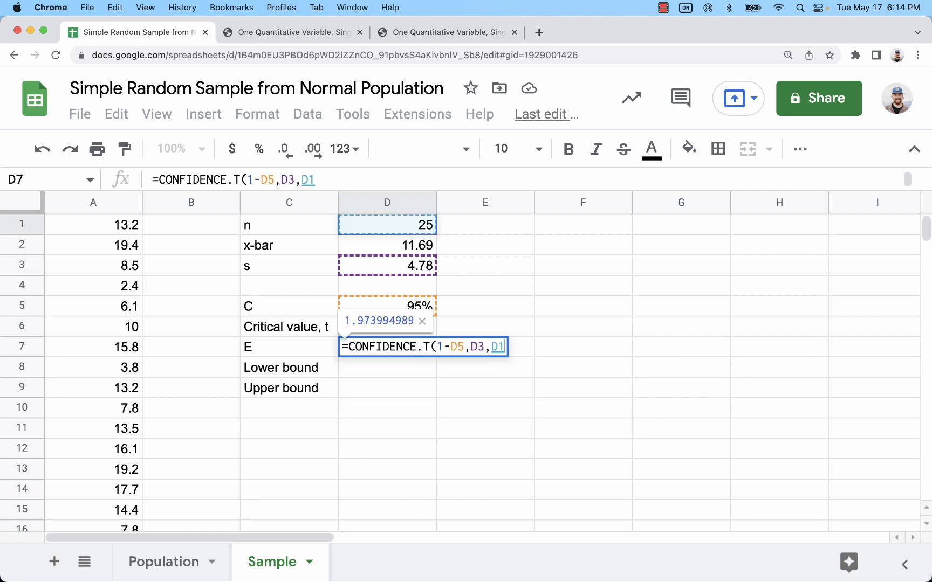
{"action": "type", "text": ")"}
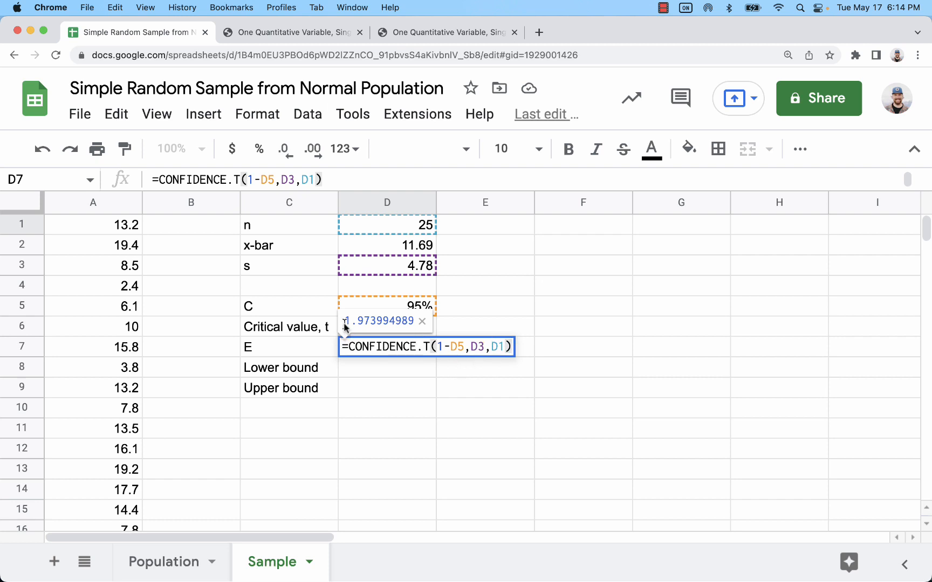
{"action": "key", "text": "Return"}
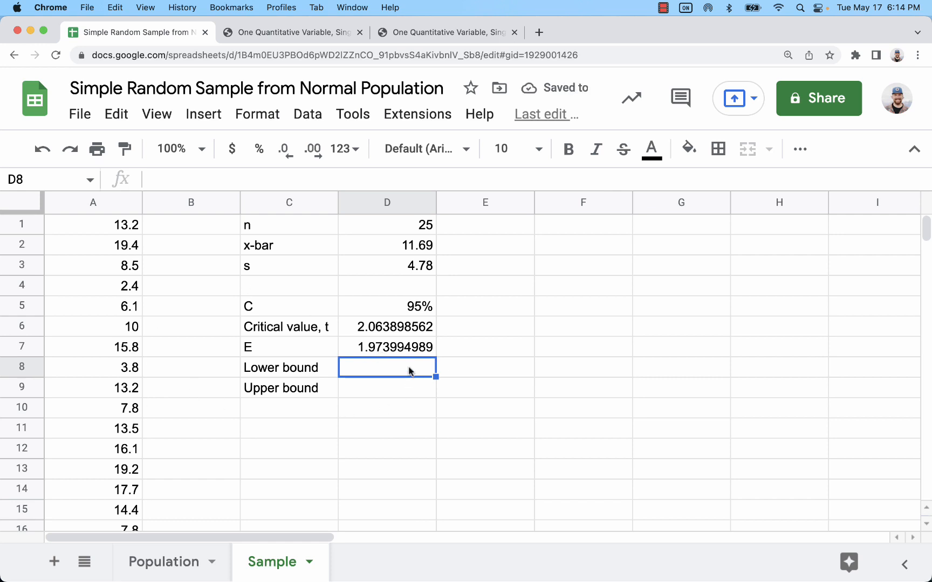
- Calculate the lower bound in D8 by subtracting the margin of error from the sample mean with =D2-D7
{"action": "type", "text": "="}
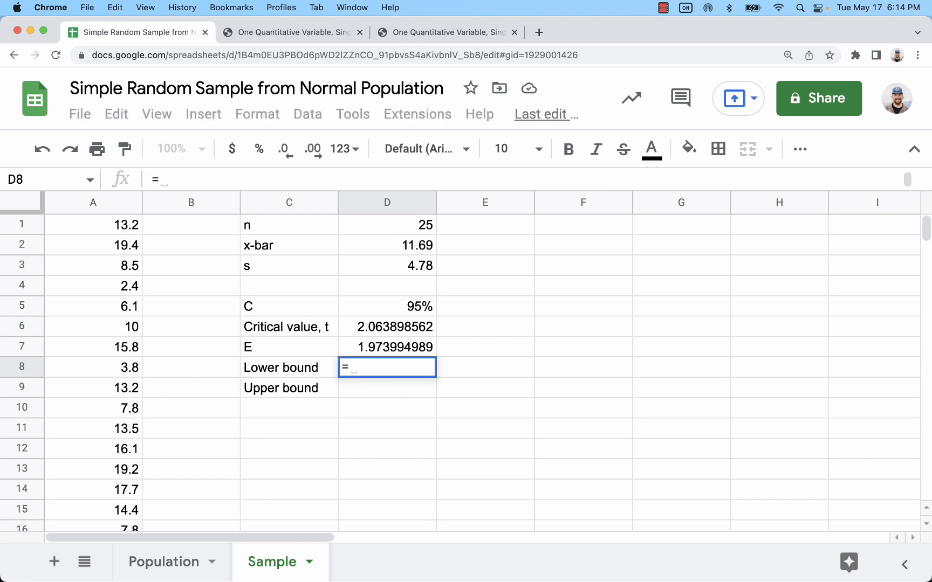
{"action": "left_click", "coordinate": [413, 244]}
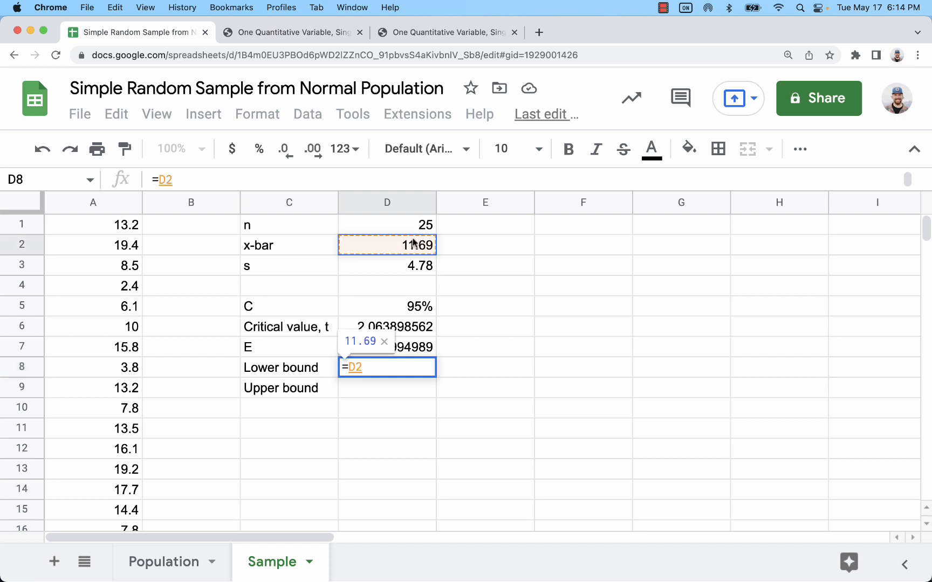
{"action": "type", "text": "-"}
{"action": "left_click", "coordinate": [392, 348]}
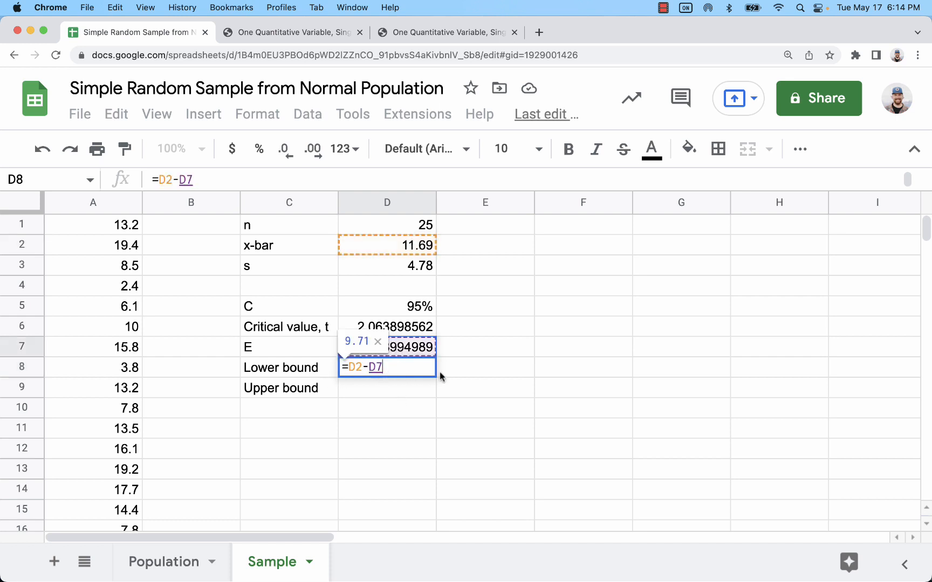
{"action": "key", "text": "Return"}
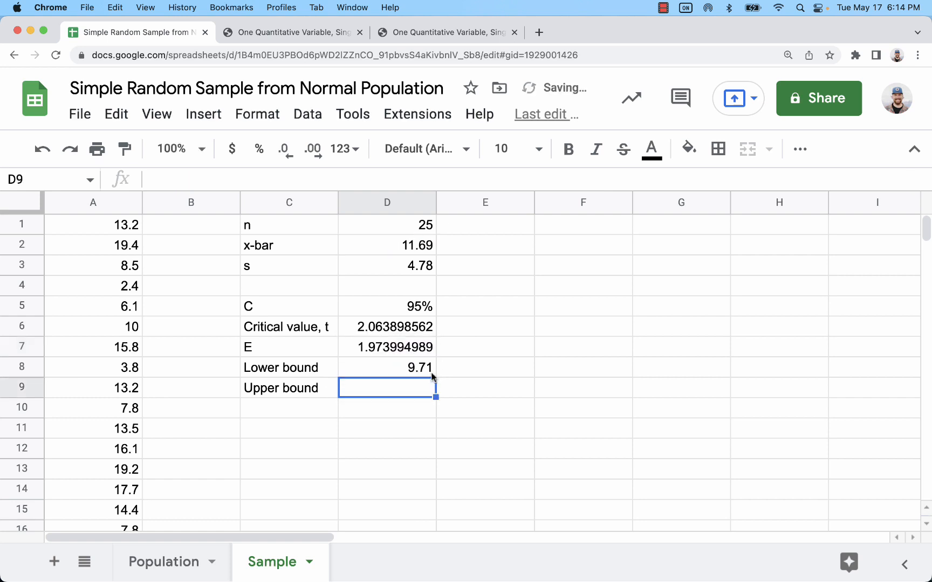
- Calculate the upper bound in D9 by adding the margin of error to the sample mean with =D2+D7
{"action": "type", "text": "="}
{"action": "left_click", "coordinate": [386, 249]}
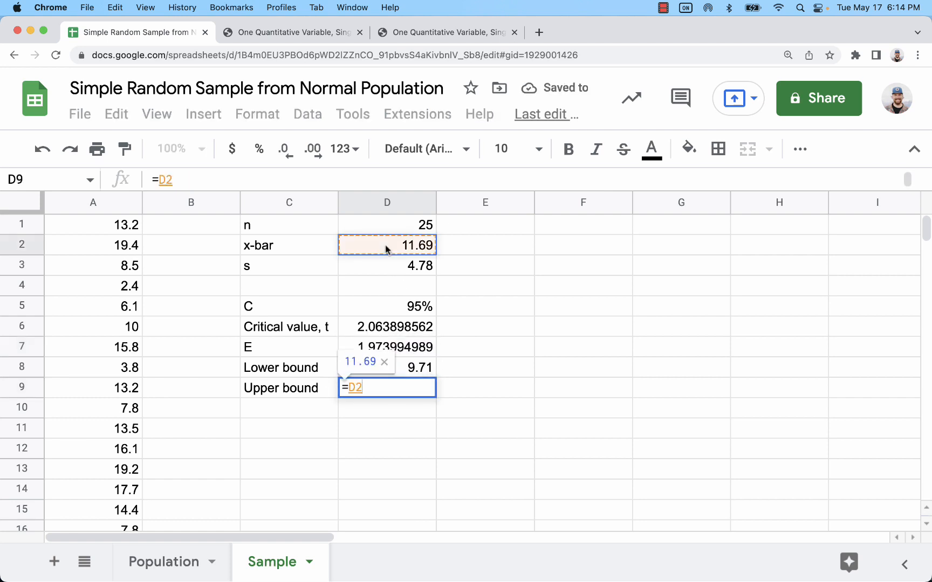
{"action": "type", "text": "+"}
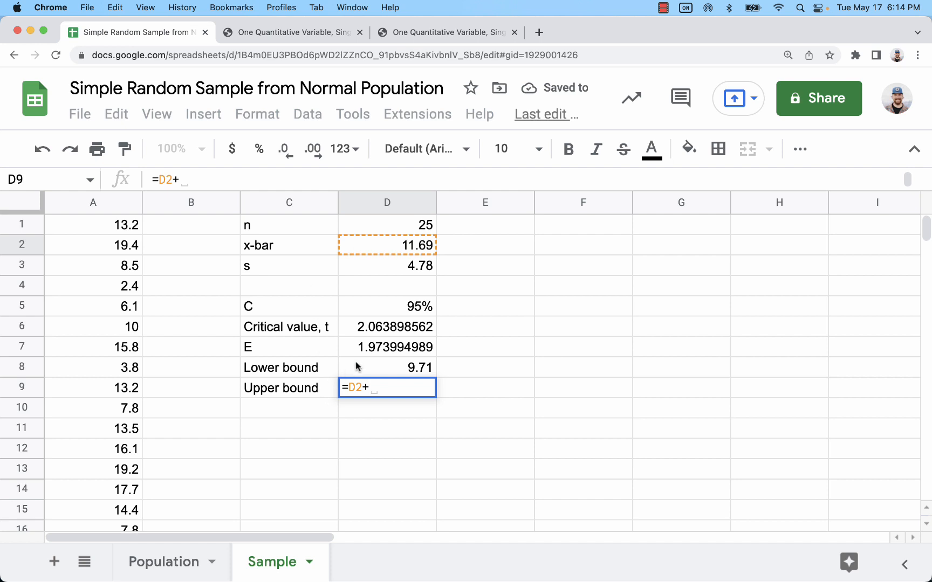
{"action": "left_click", "coordinate": [398, 348]}
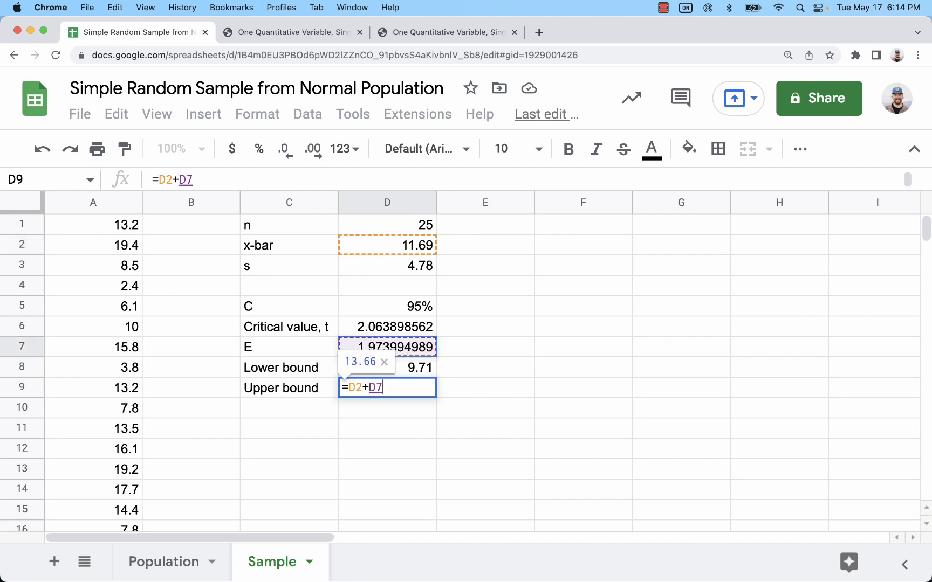
{"action": "key", "text": "Return"}
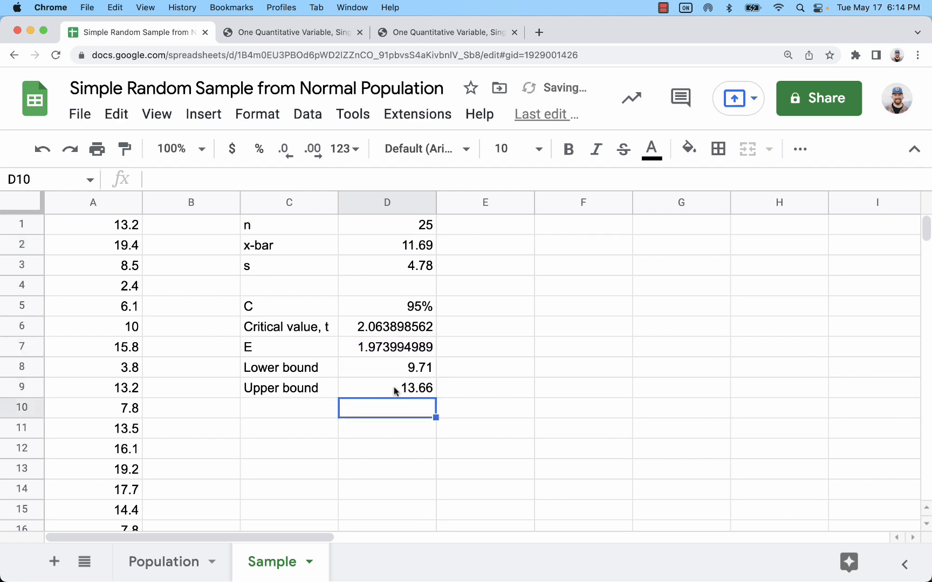
- Check the interval bounds in the stapplet.com page and format D8:D9 in the spreadsheet to match with three decimal places
{"action": "left_click", "coordinate": [323, 33]}
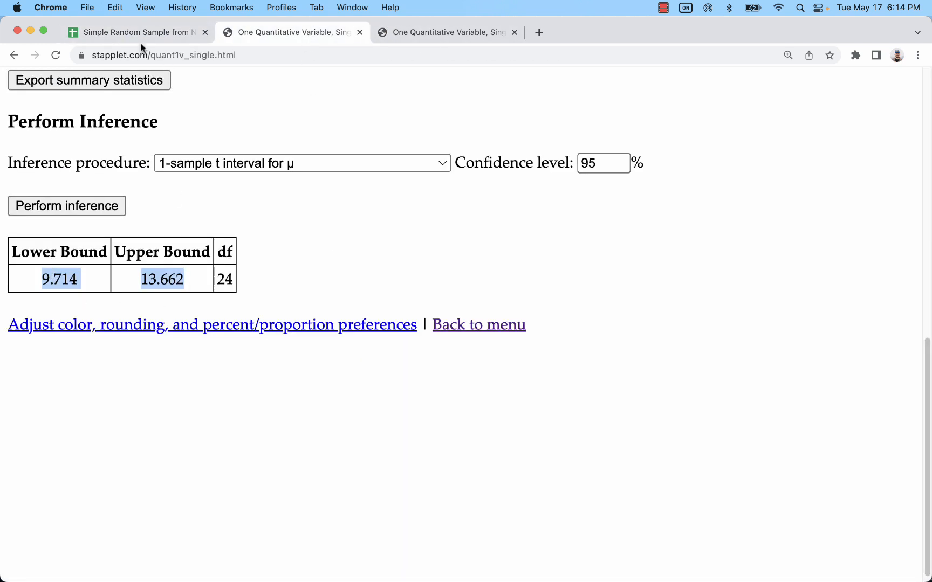
{"action": "left_click", "coordinate": [173, 36]}
{"action": "left_click_drag", "start_coordinate": [375, 365], "coordinate": [395, 386]}
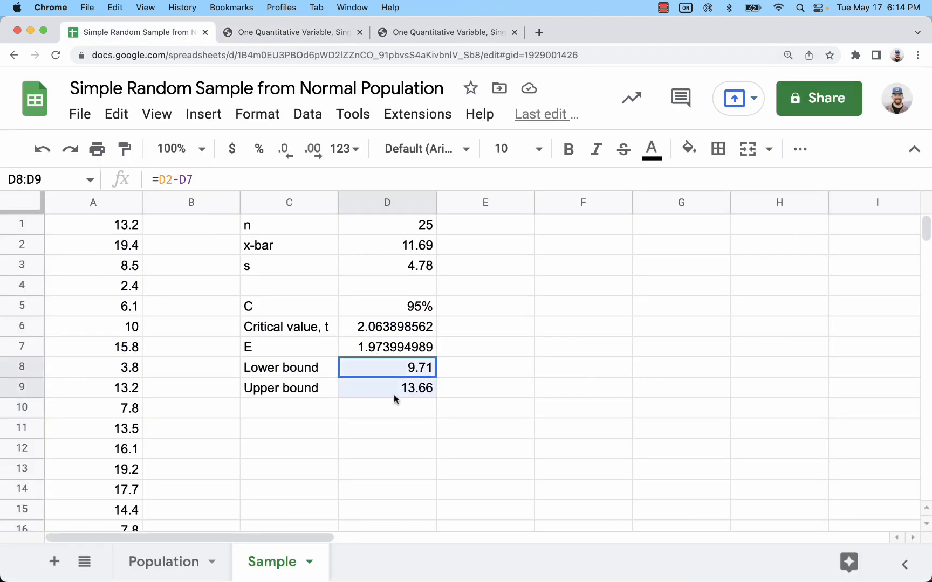
{"action": "left_click", "coordinate": [285, 148]}
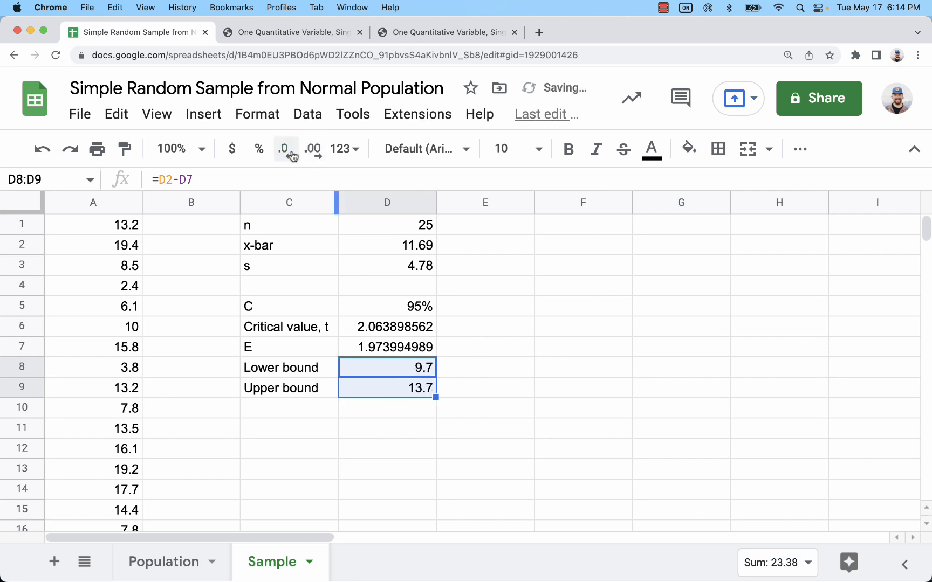
{"action": "left_click", "coordinate": [314, 149]}
{"action": "left_click", "coordinate": [314, 149]}
{"action": "left_click", "coordinate": [315, 150]}
{"action": "left_click", "coordinate": [315, 150]}
{"action": "left_click", "coordinate": [315, 150]}
{"action": "left_click", "coordinate": [315, 150]}
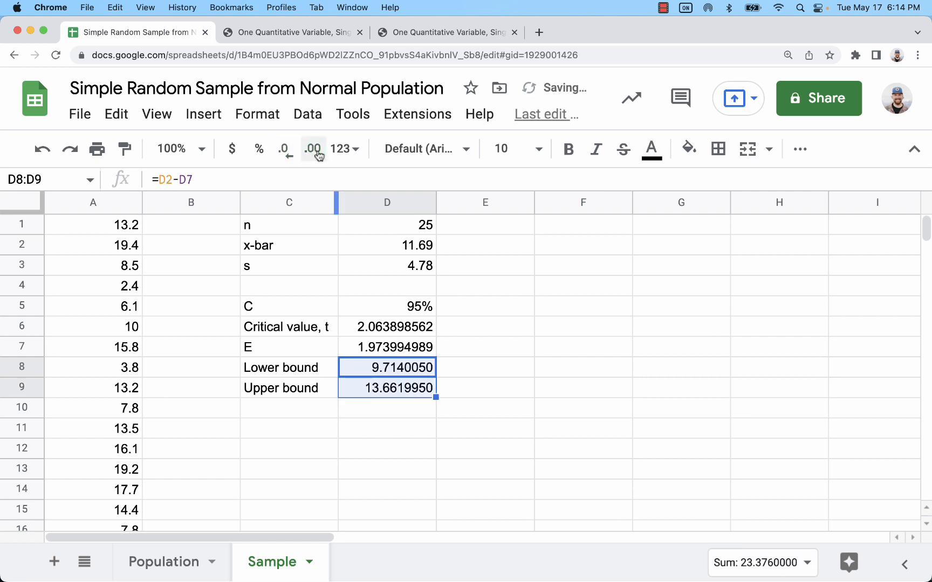
{"action": "left_click", "coordinate": [315, 150]}
{"action": "left_click", "coordinate": [315, 150]}
{"action": "left_click", "coordinate": [290, 153]}
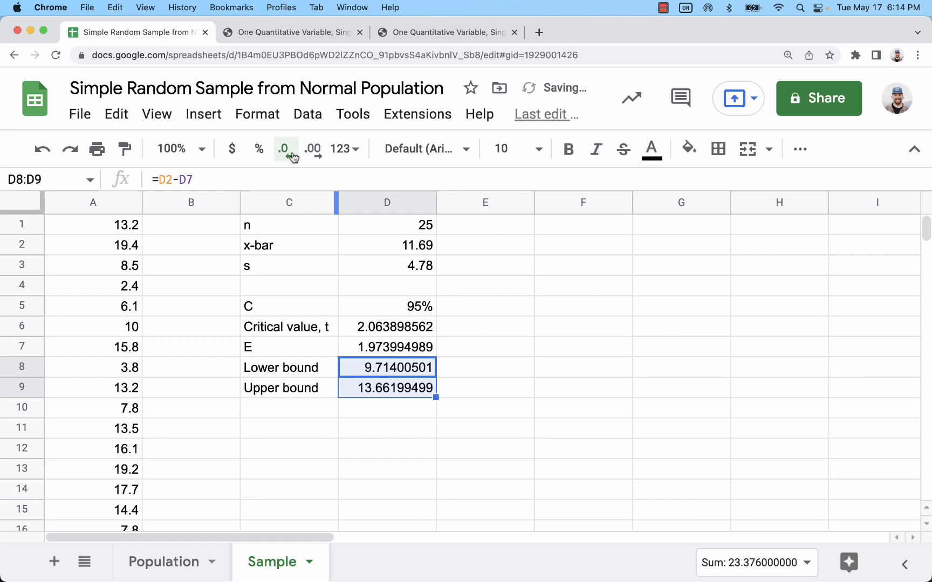
{"action": "left_click", "coordinate": [291, 153]}
{"action": "left_click", "coordinate": [290, 153]}
{"action": "left_click", "coordinate": [290, 154]}
{"action": "left_click", "coordinate": [290, 153]}
{"action": "left_click", "coordinate": [290, 154]}
{"action": "left_click", "coordinate": [290, 152]}
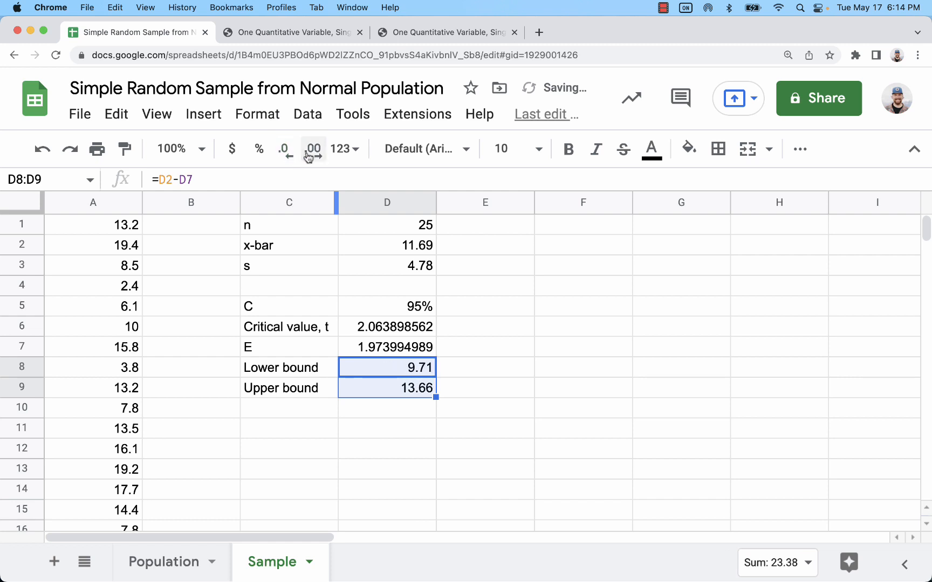
{"action": "left_click", "coordinate": [313, 151]}
{"action": "left_click", "coordinate": [501, 312]}
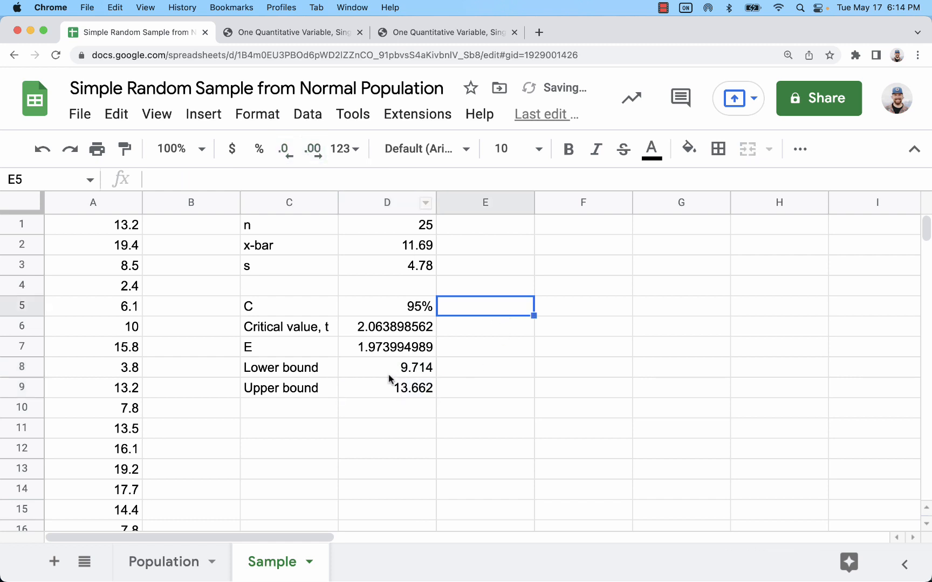
- Write the formula =D6*D3/sqrt(D1) in E7 as an alternative margin of error calculation beside D7
{"action": "left_click", "coordinate": [390, 329]}
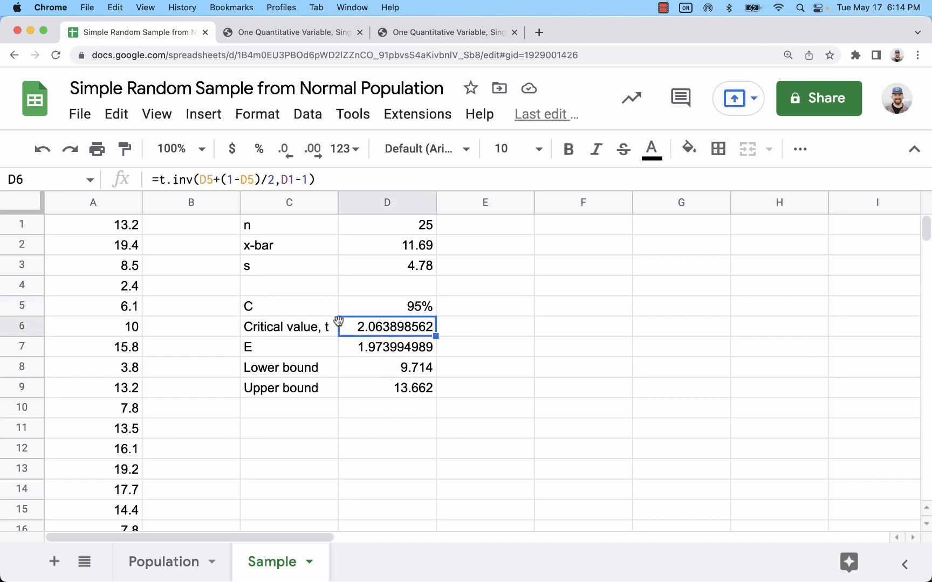
{"action": "left_click", "coordinate": [384, 347]}
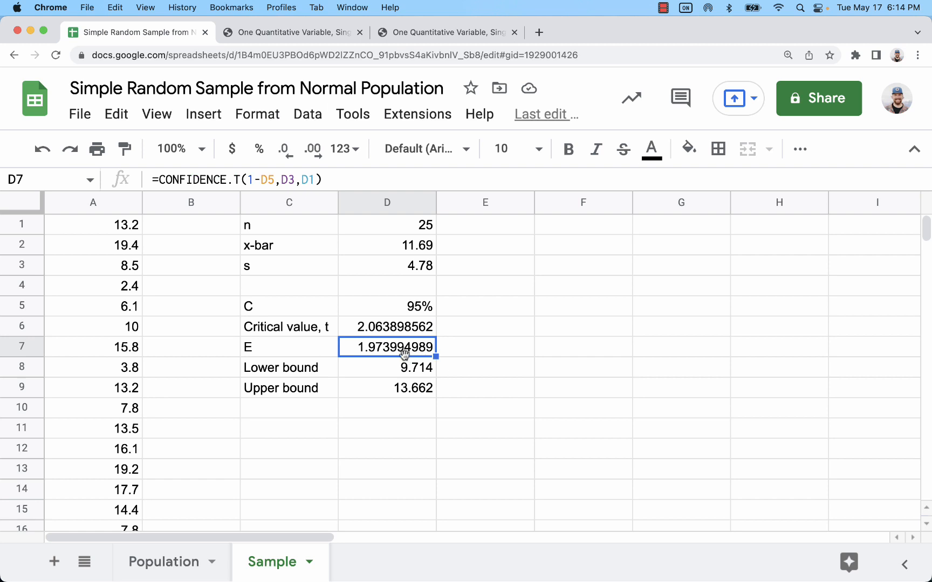
{"action": "left_click", "coordinate": [490, 351]}
{"action": "type", "text": "="}
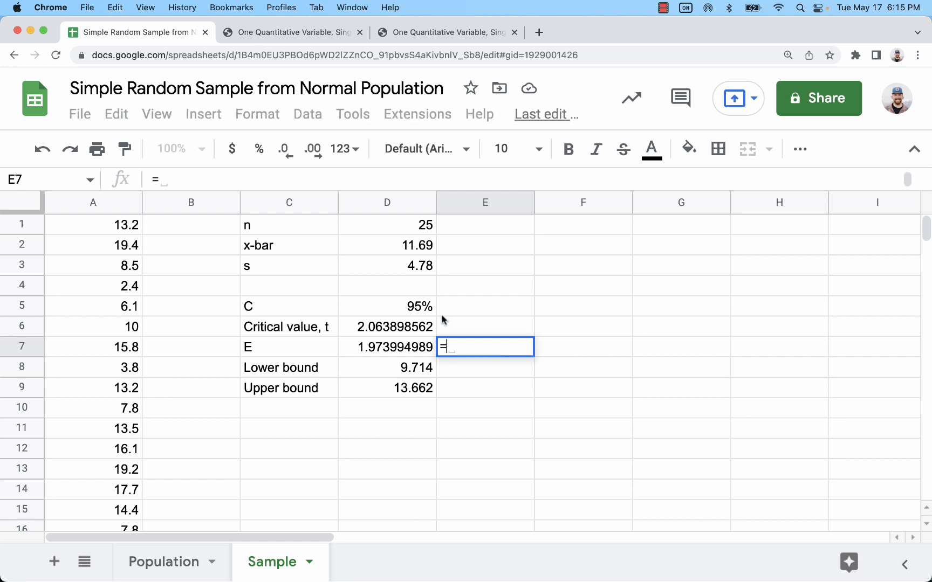
{"action": "left_click", "coordinate": [399, 328]}
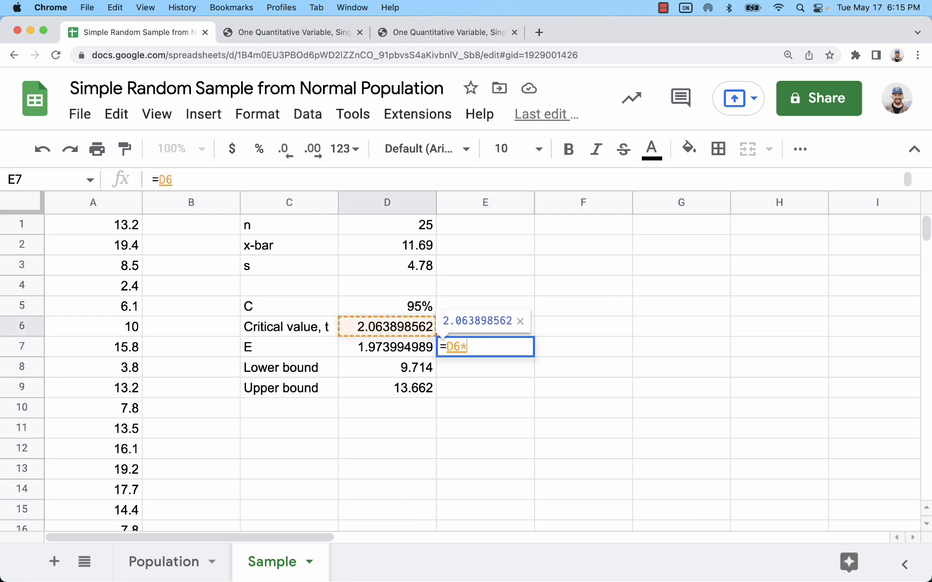
{"action": "type", "text": "*"}
{"action": "left_click", "coordinate": [385, 269]}
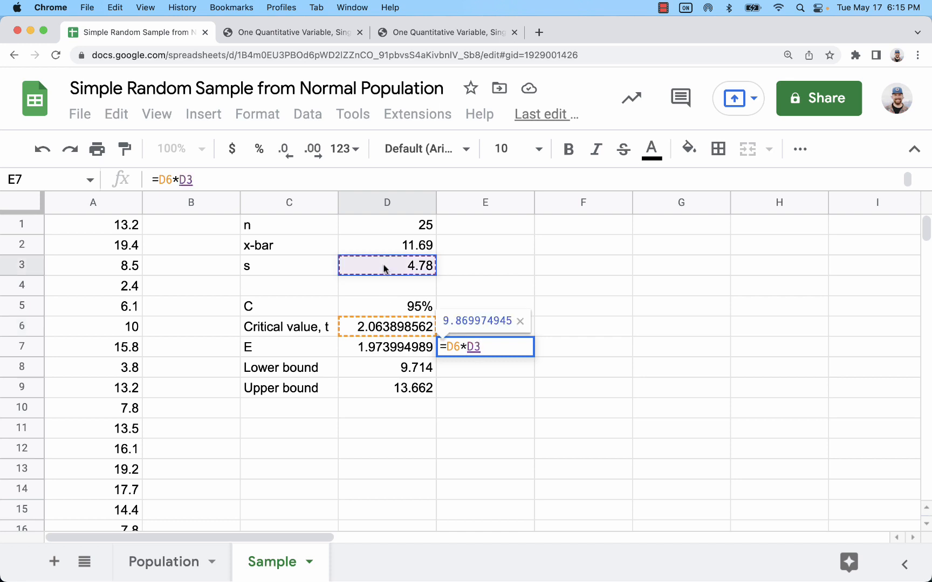
{"action": "type", "text": "/s"}
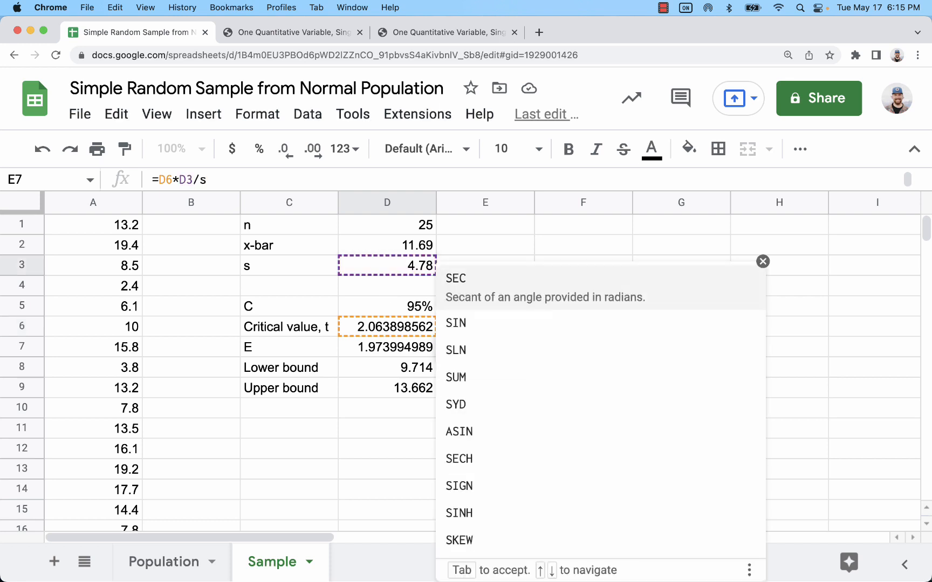
{"action": "type", "text": "qrt("}
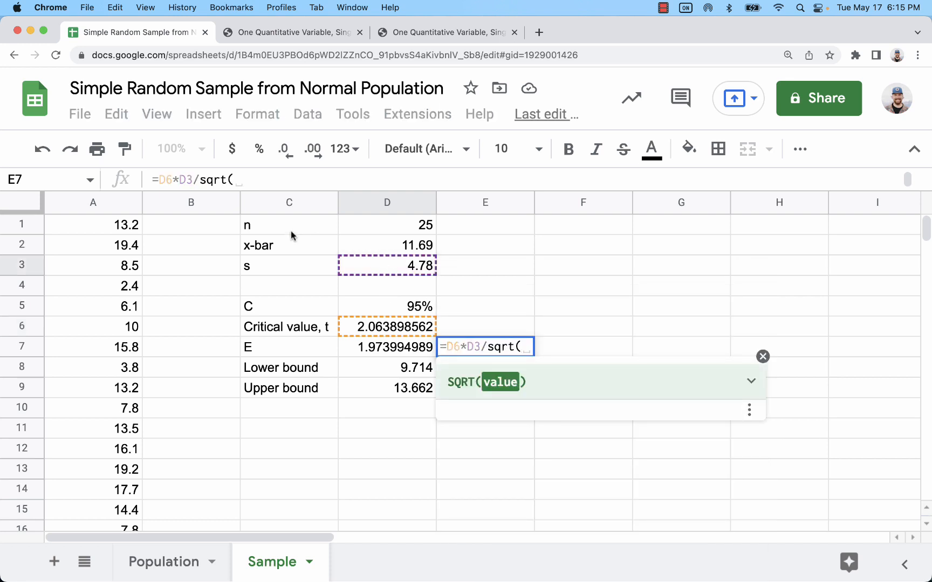
{"action": "left_click", "coordinate": [357, 226]}
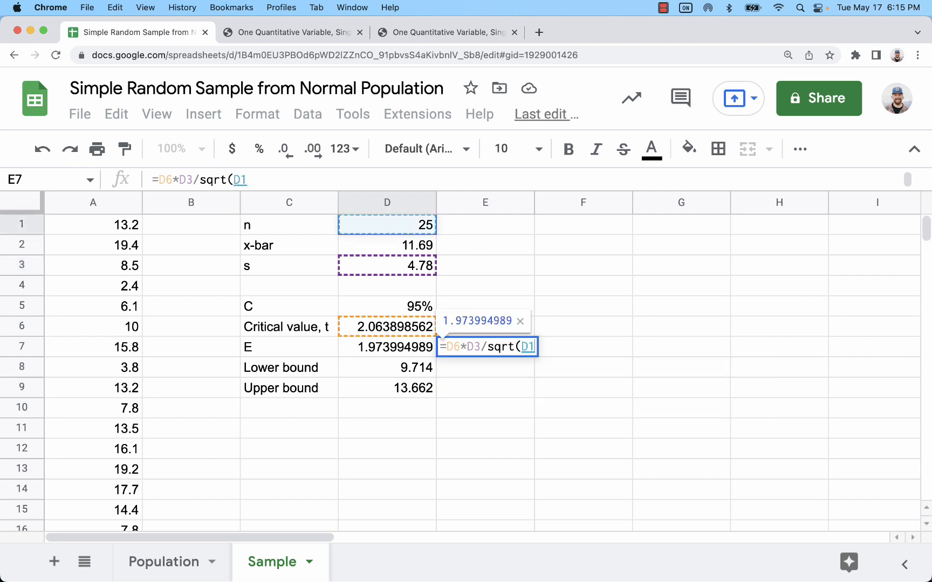
{"action": "type", "text": ")"}
- Commit the E7 formula after reviewing its D3/sqrt(D1) part, and reject the suggested autofill
{"action": "left_click_drag", "start_coordinate": [467, 348], "coordinate": [542, 348]}
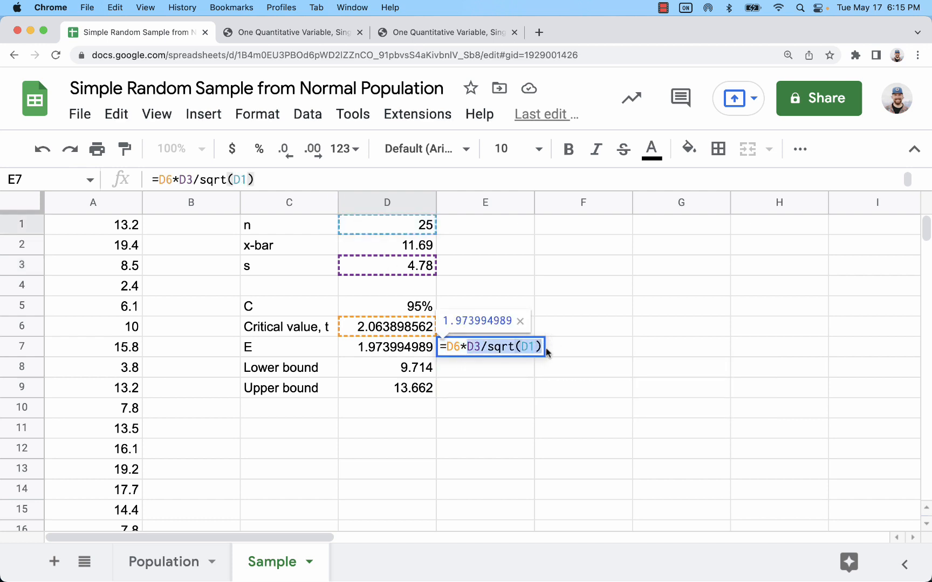
{"action": "left_click", "coordinate": [462, 346]}
{"action": "left_click_drag", "start_coordinate": [467, 347], "coordinate": [595, 353]}
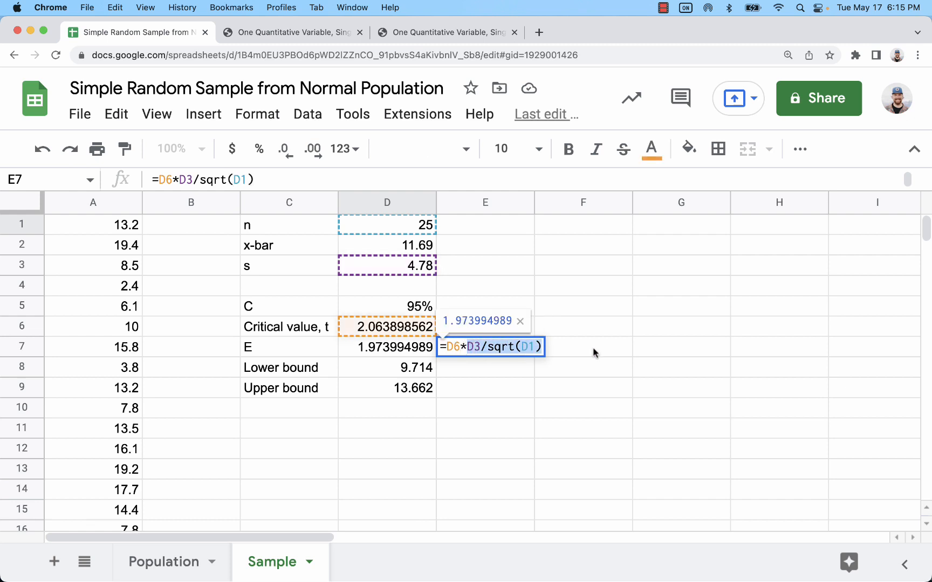
{"action": "left_click", "coordinate": [467, 346]}
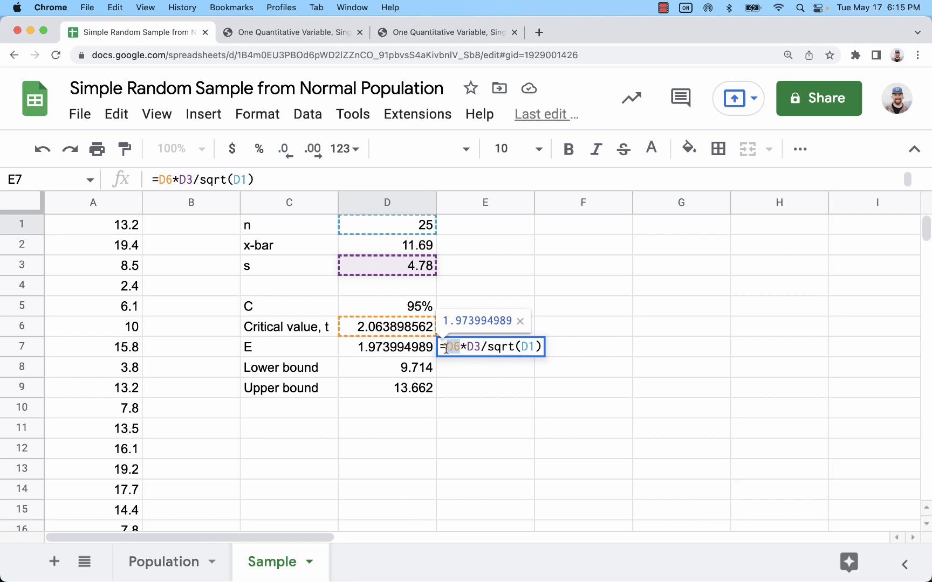
{"action": "left_click_drag", "start_coordinate": [474, 348], "coordinate": [570, 352]}
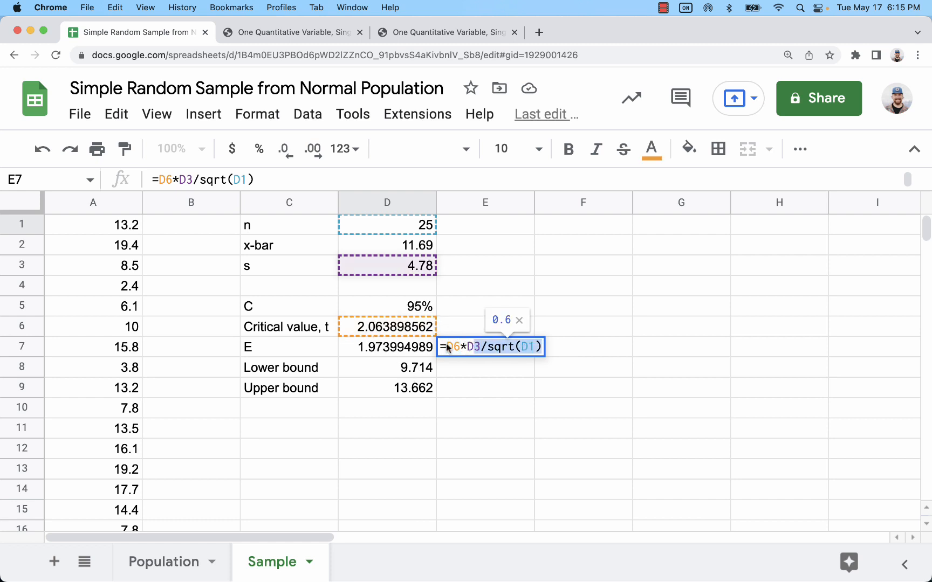
{"action": "key", "text": "Return"}
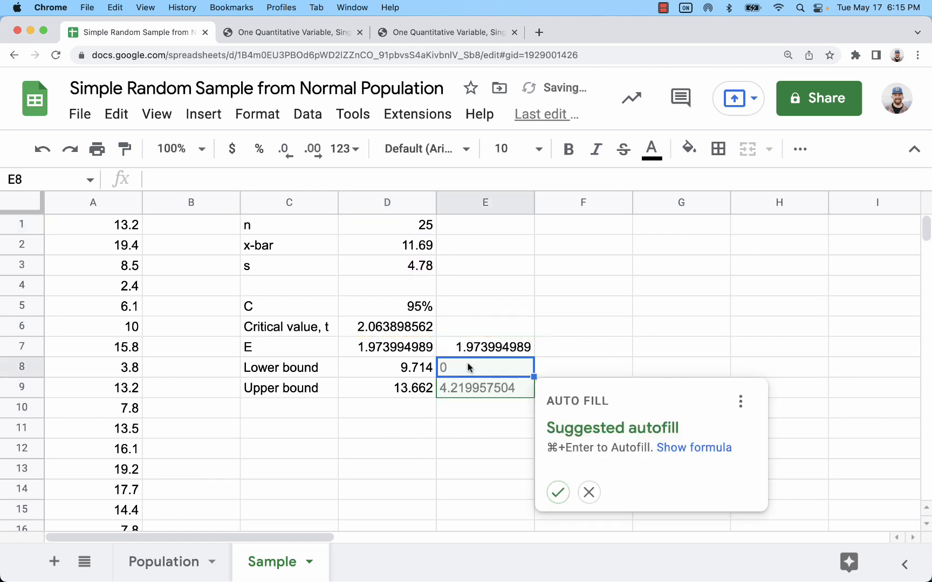
{"action": "left_click", "coordinate": [587, 490]}
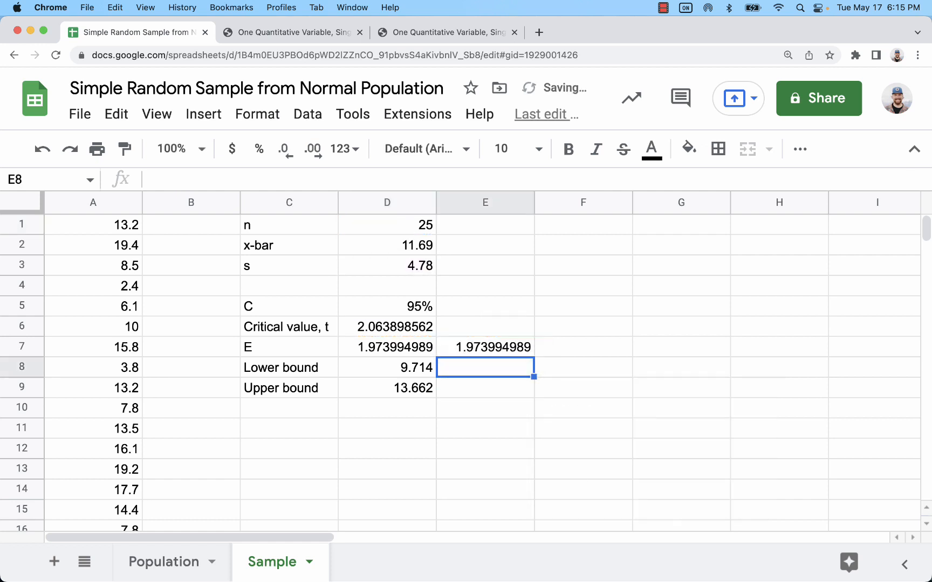
- Compare the two margin of error calculations in D7 and E7
{"action": "key", "text": "Up"}
{"action": "key", "text": "Left"}
{"action": "key", "text": "Right"}
{"action": "left_click", "coordinate": [405, 345]}
{"action": "left_click", "coordinate": [464, 347]}
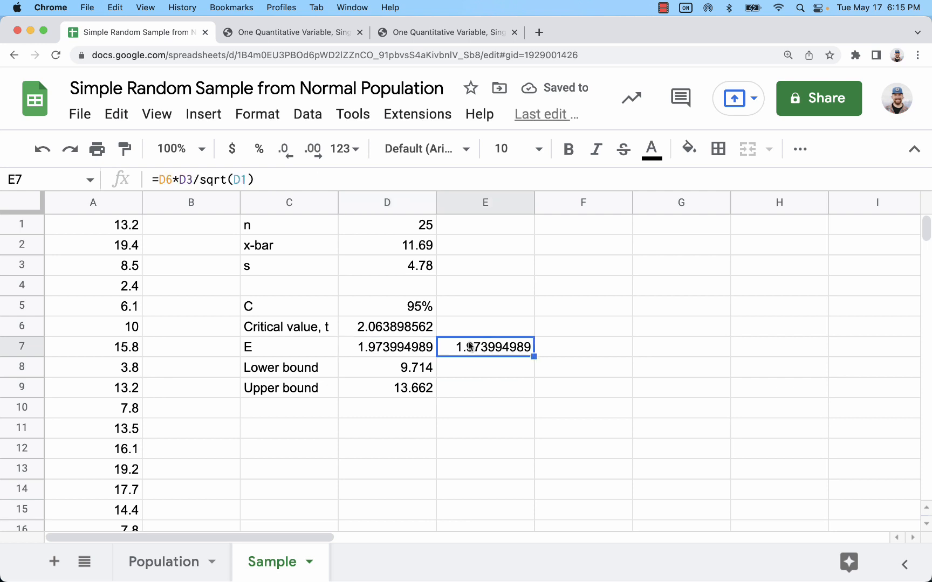
{"action": "left_click", "coordinate": [393, 345]}
{"action": "left_click", "coordinate": [512, 374]}
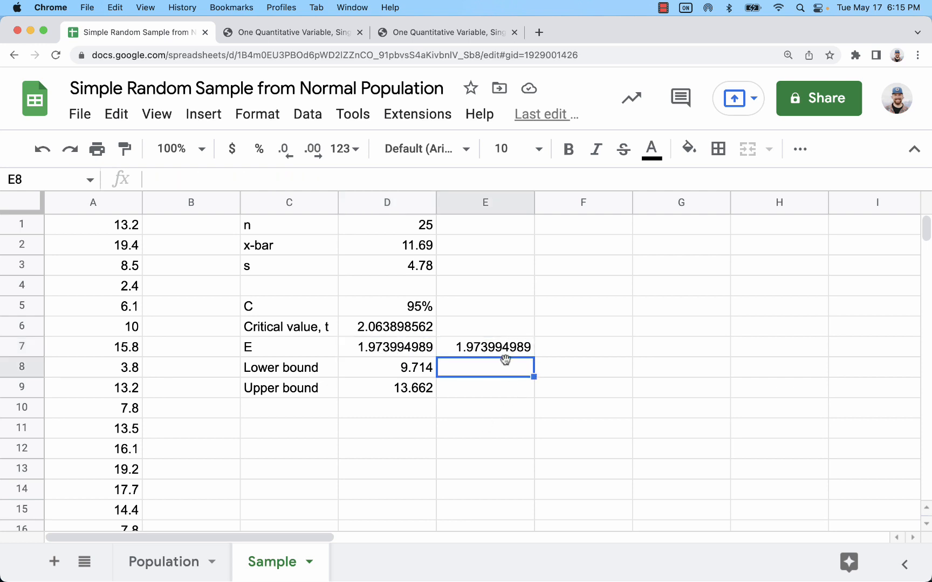